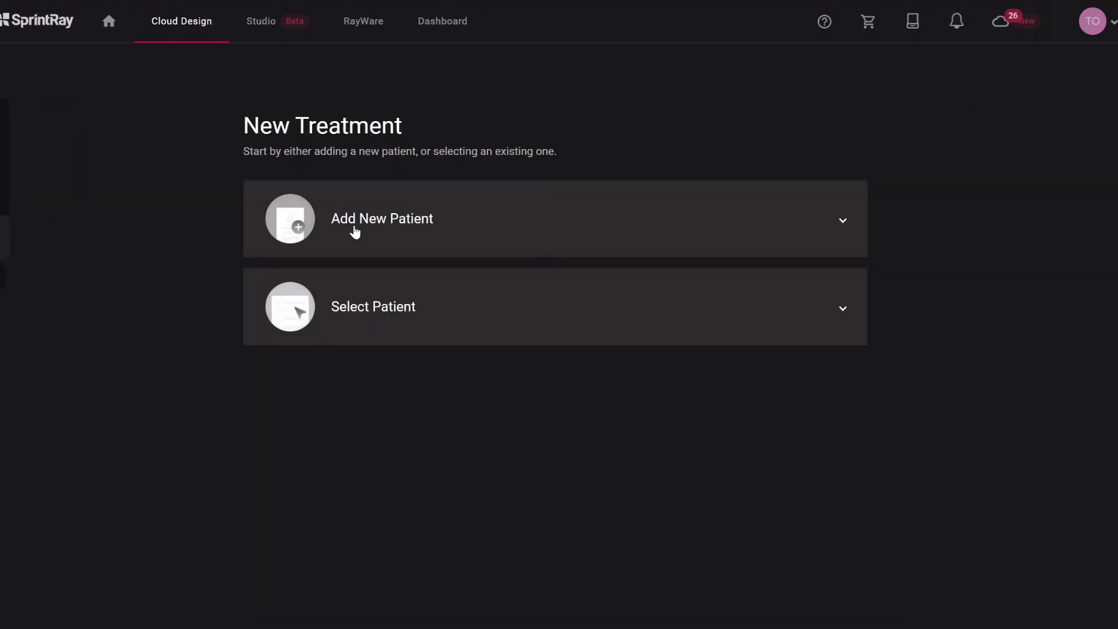
Start a new Studio treatment for a new patient with first name "test" and last name "onlay", using the Inlay / Onlay treatment type
left_click(269, 23)
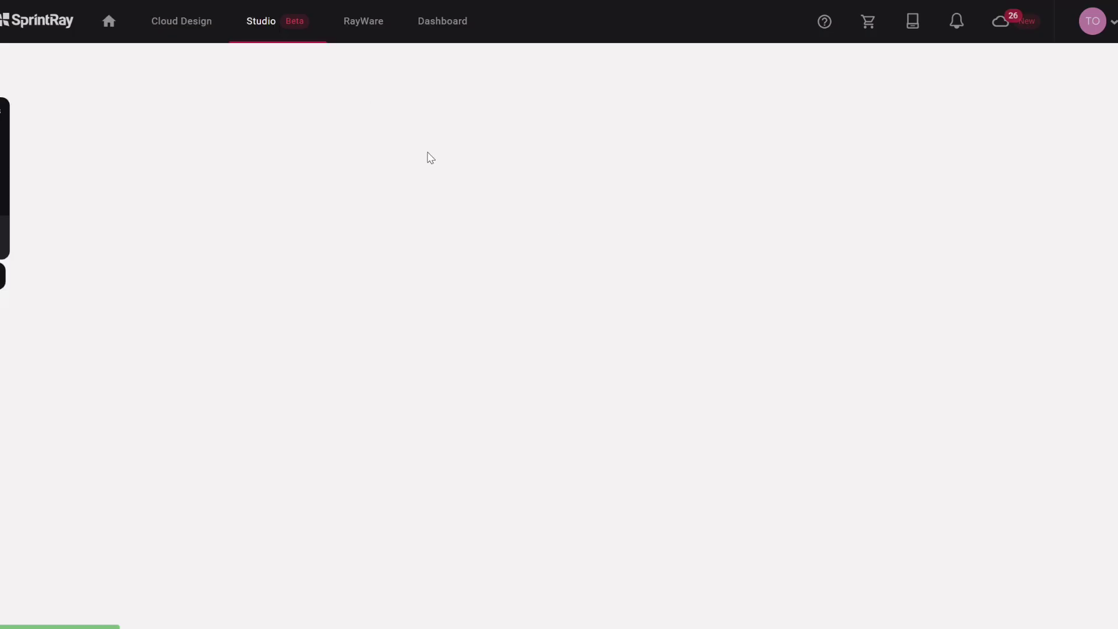
left_click(989, 89)
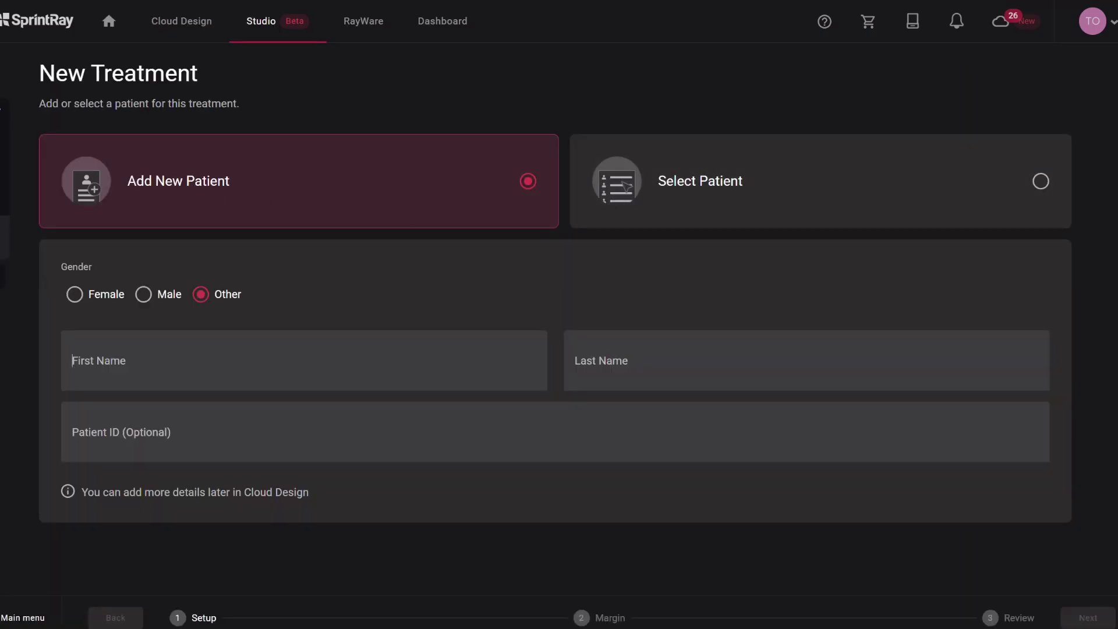
type("test")
type("onlay")
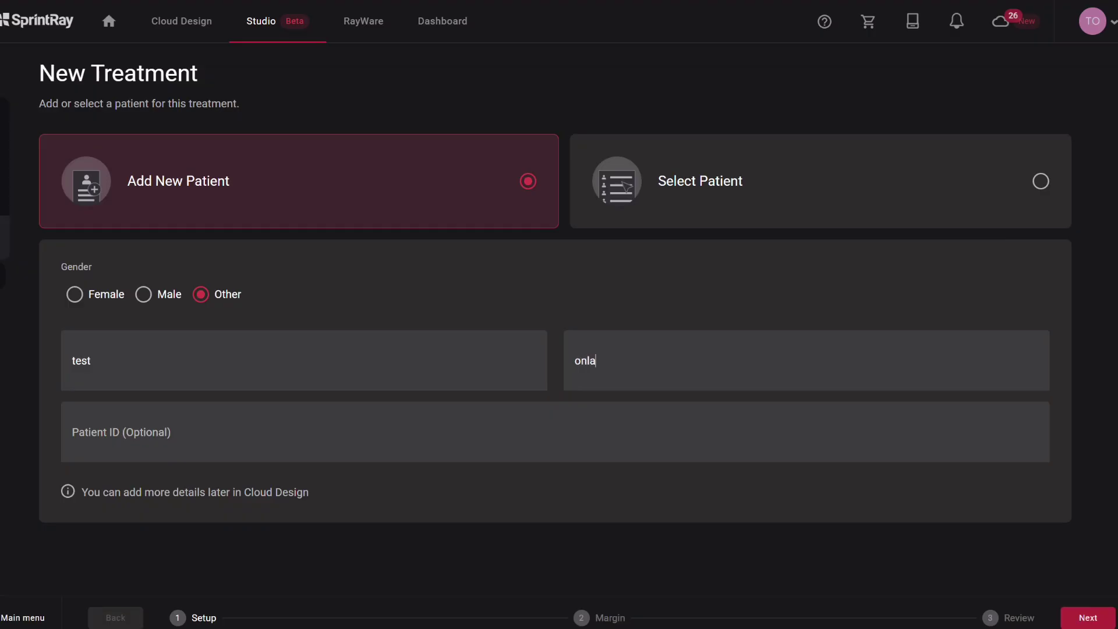
left_click(1088, 618)
left_click(842, 388)
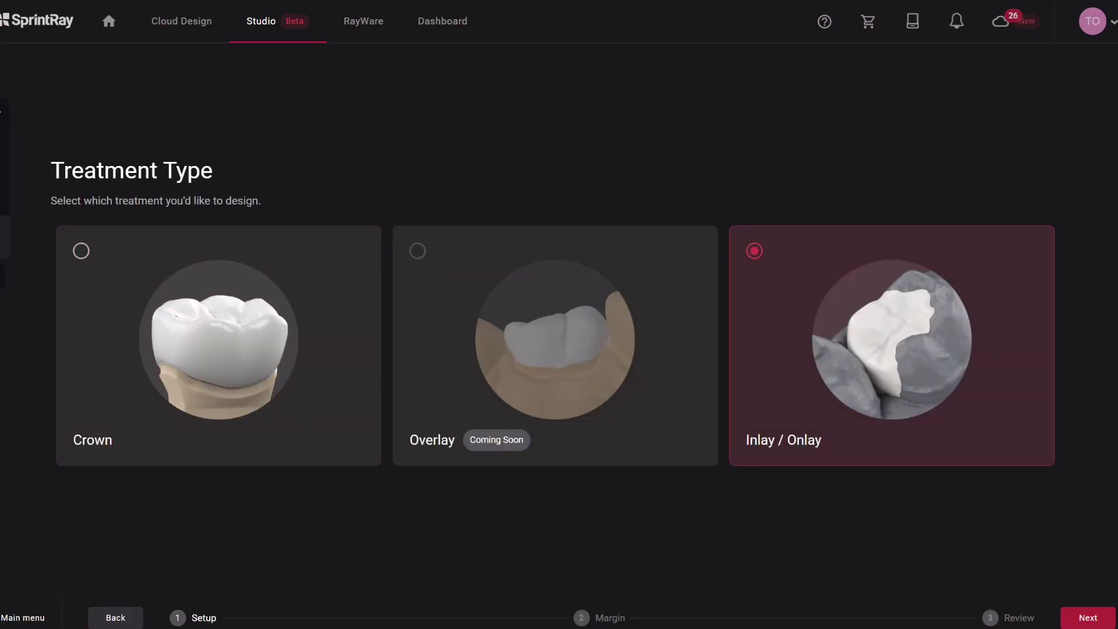
left_click(1088, 618)
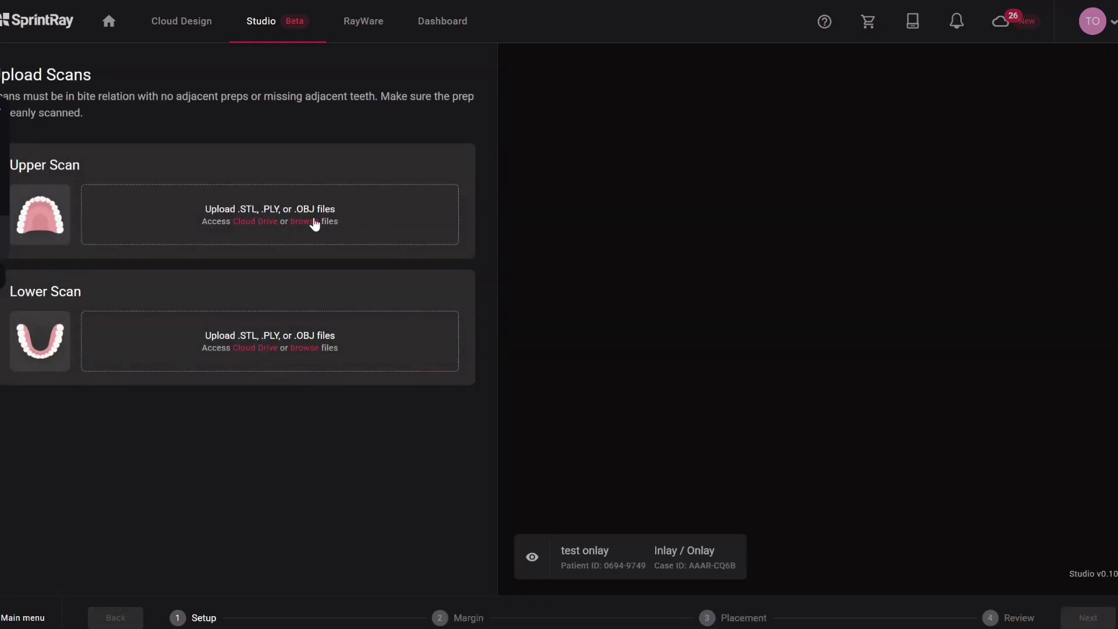
Upload upper 19.stl as the upper scan and lower 19.stl as the lower scan, and choose tooth 19 as the prepped tooth
left_click(311, 221)
double_click(235, 175)
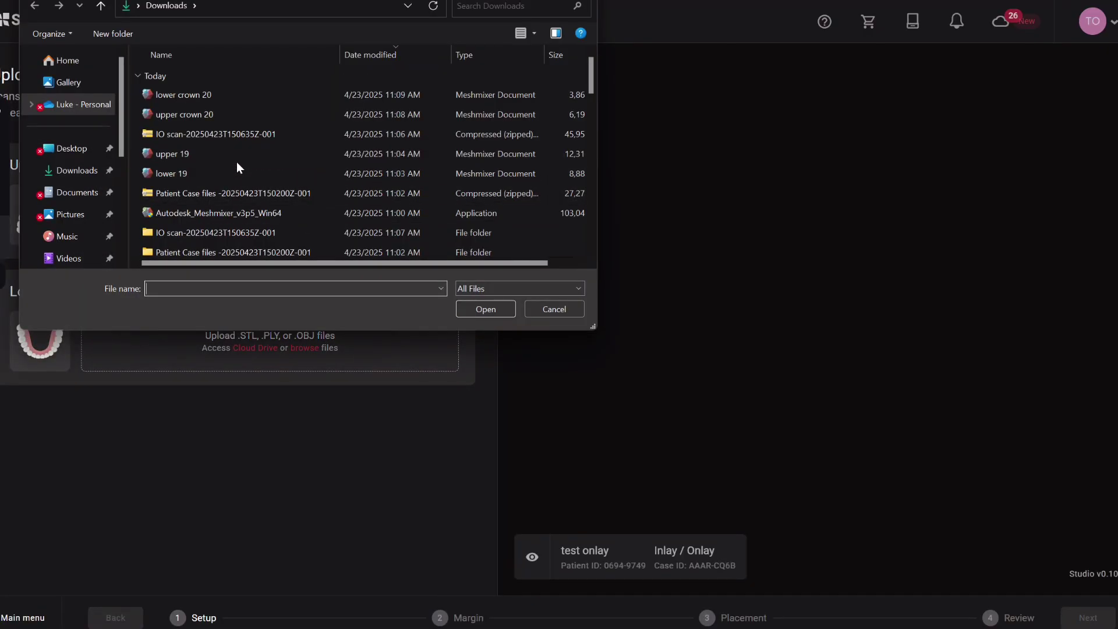
left_click(307, 347)
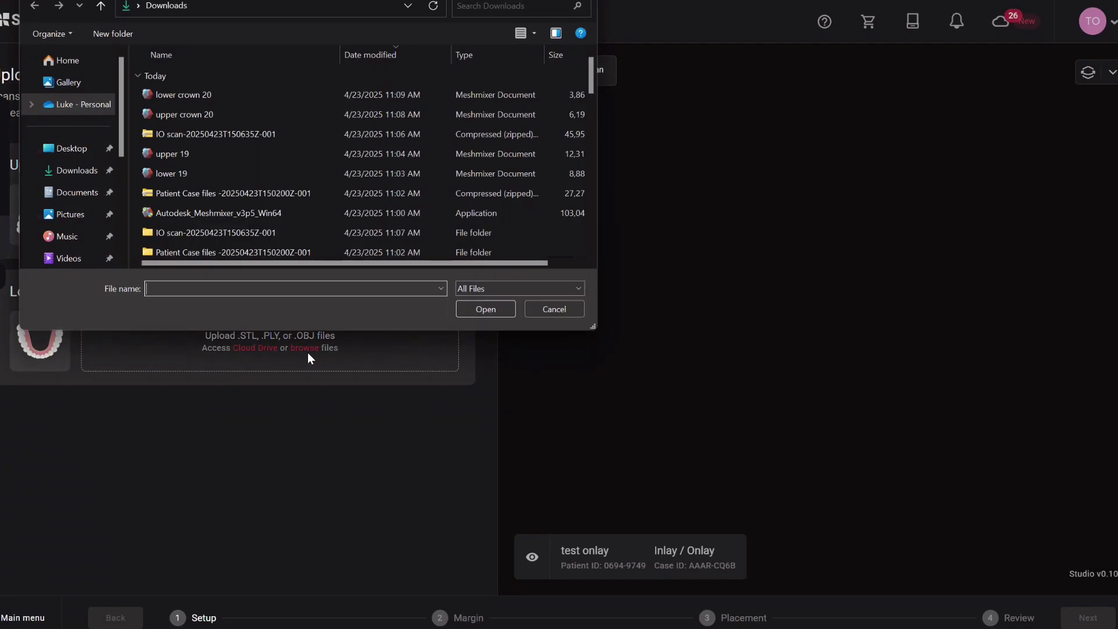
double_click(227, 173)
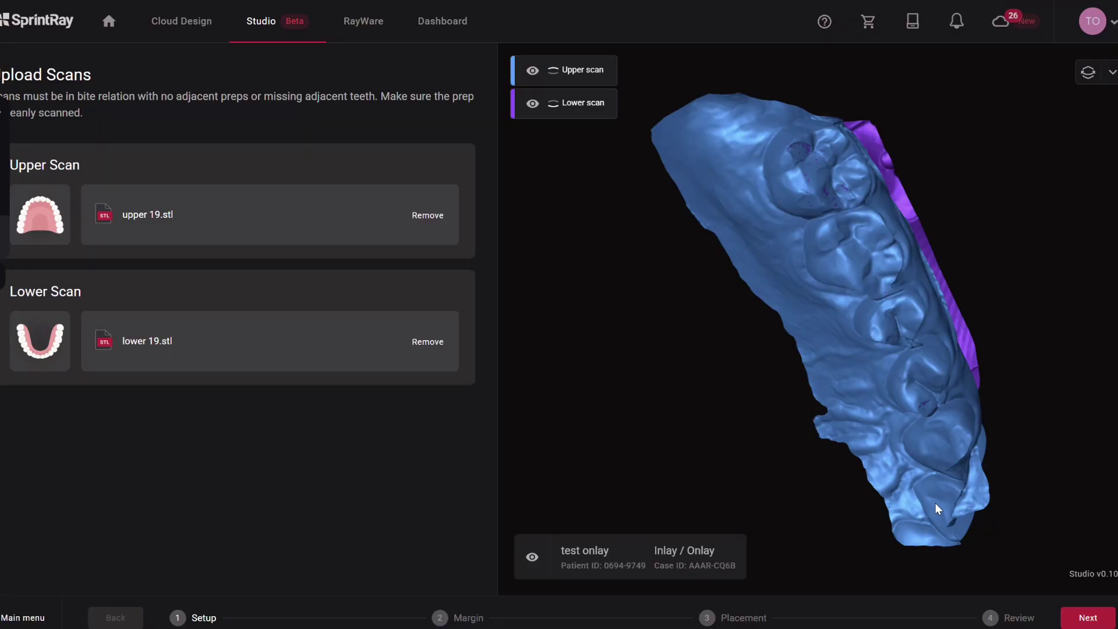
left_click(1088, 617)
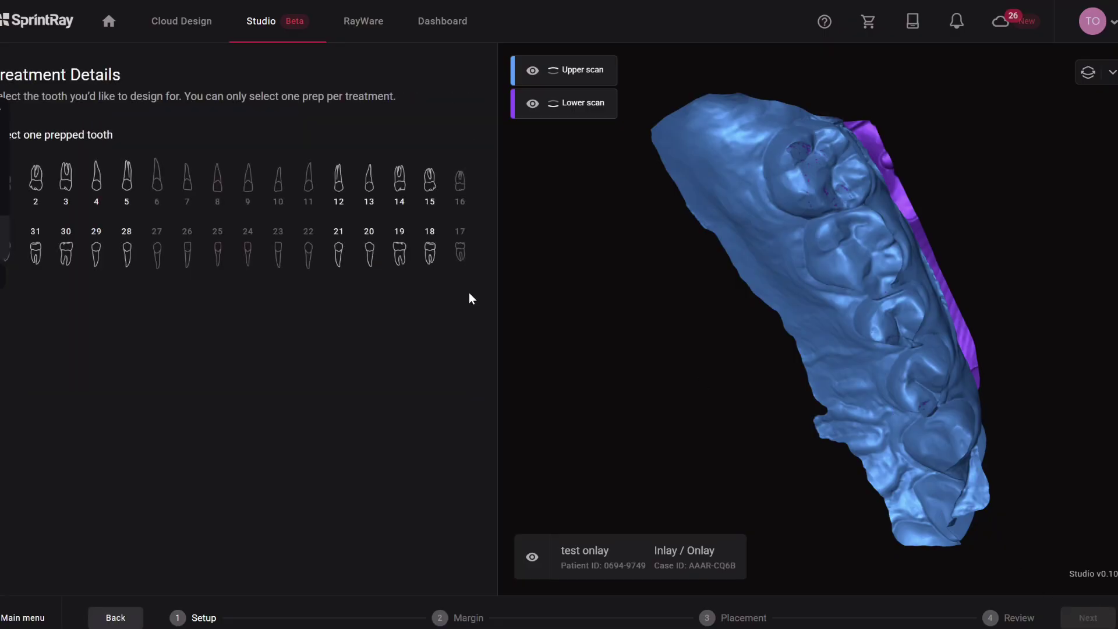
left_click(1088, 618)
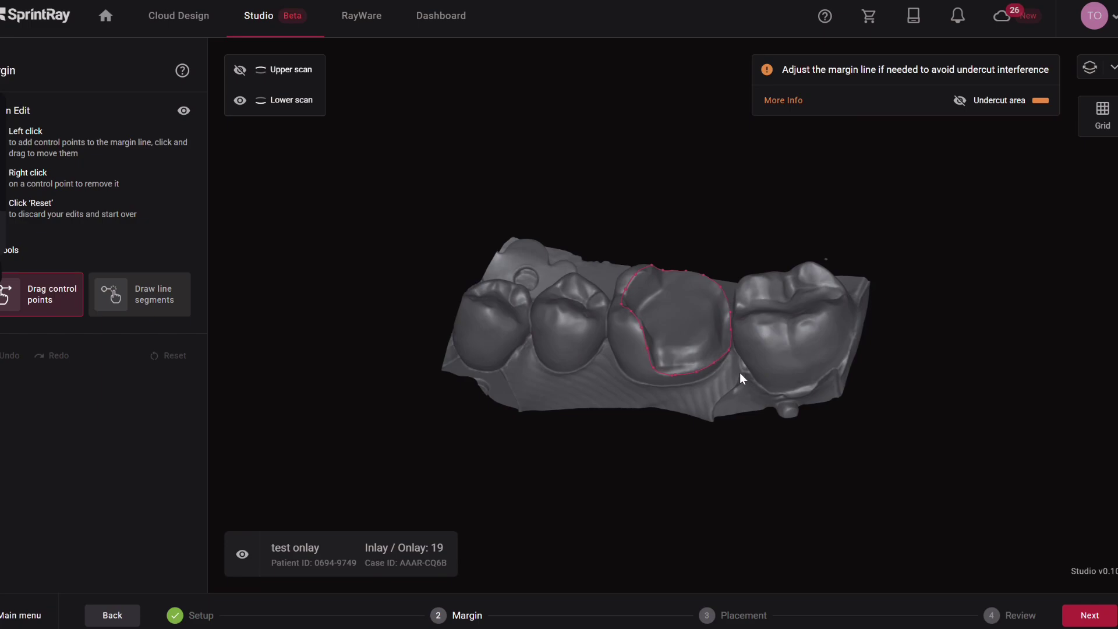
Adjust the margin line's control points along the prep edge facing the premolars so the line follows the remaining cusp
right_click_drag(739, 373, 749, 397)
scroll(729, 366, "up", 5)
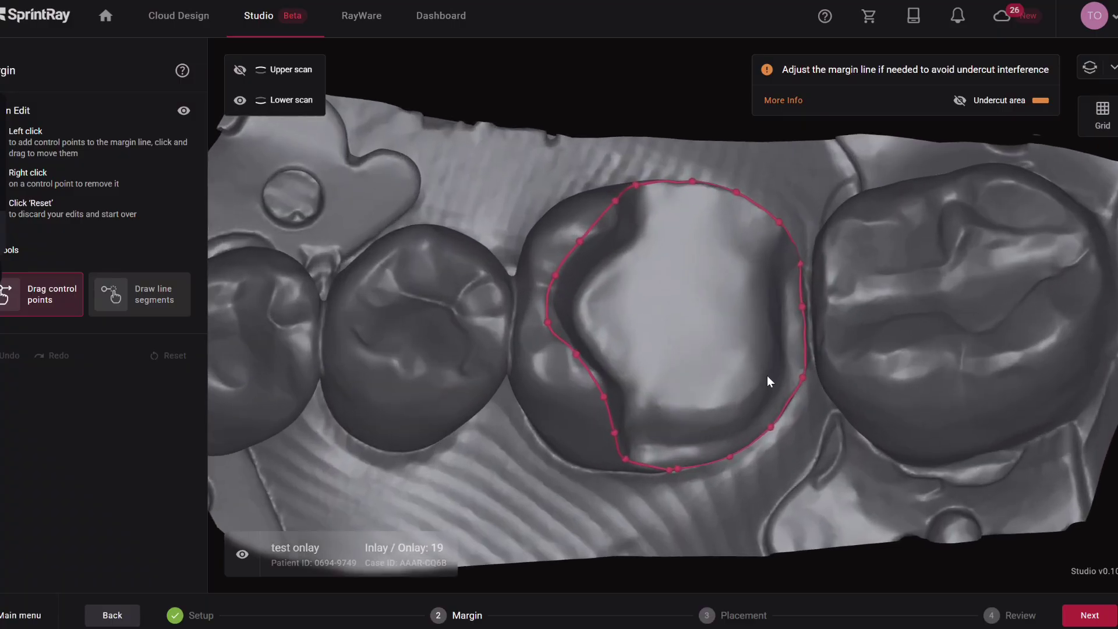
scroll(767, 382, "up", 3)
left_click_drag(502, 328, 513, 324)
right_click_drag(571, 179, 574, 181)
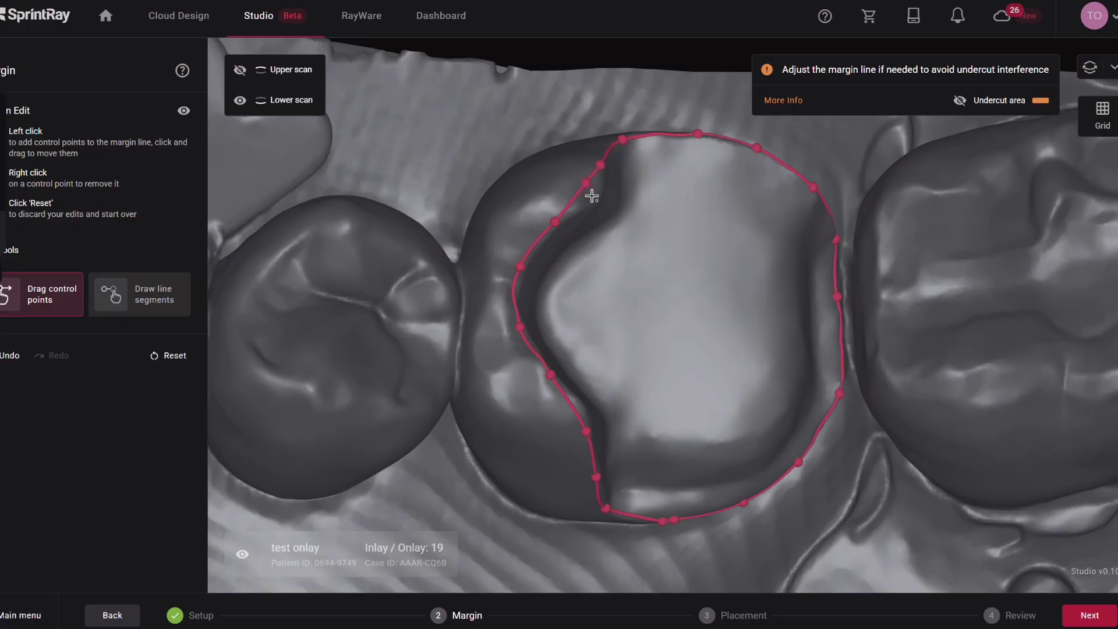
left_click_drag(587, 183, 595, 196)
Refine the margin at the box's front corner and along the remaining cusp with added control points, and proceed to placement
left_click_drag(706, 253, 698, 199)
left_click(639, 449)
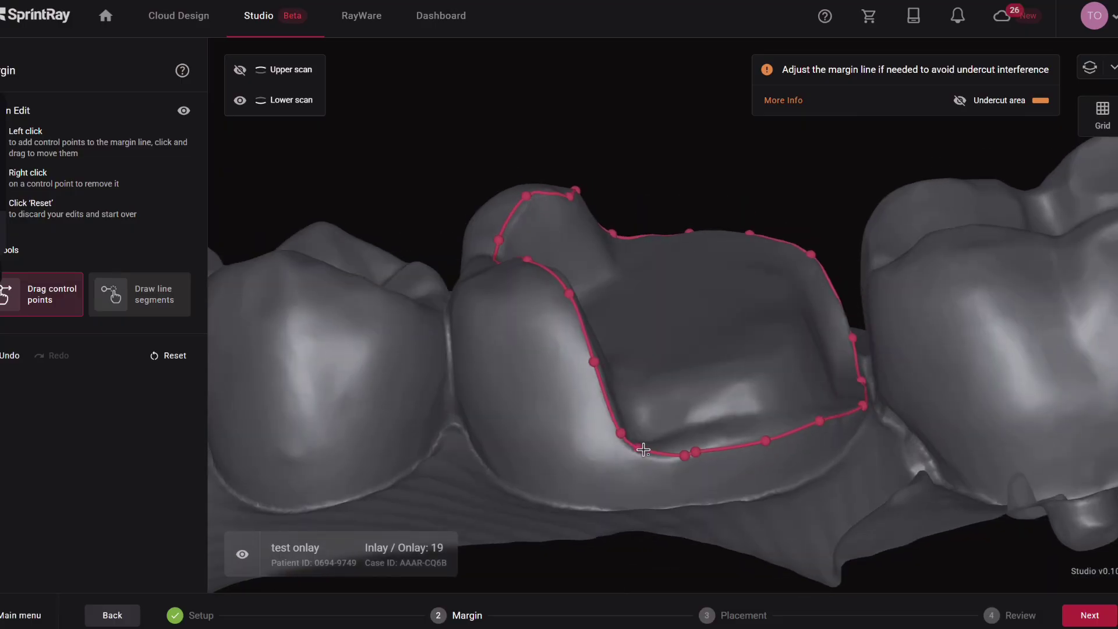
left_click_drag(642, 426, 635, 490)
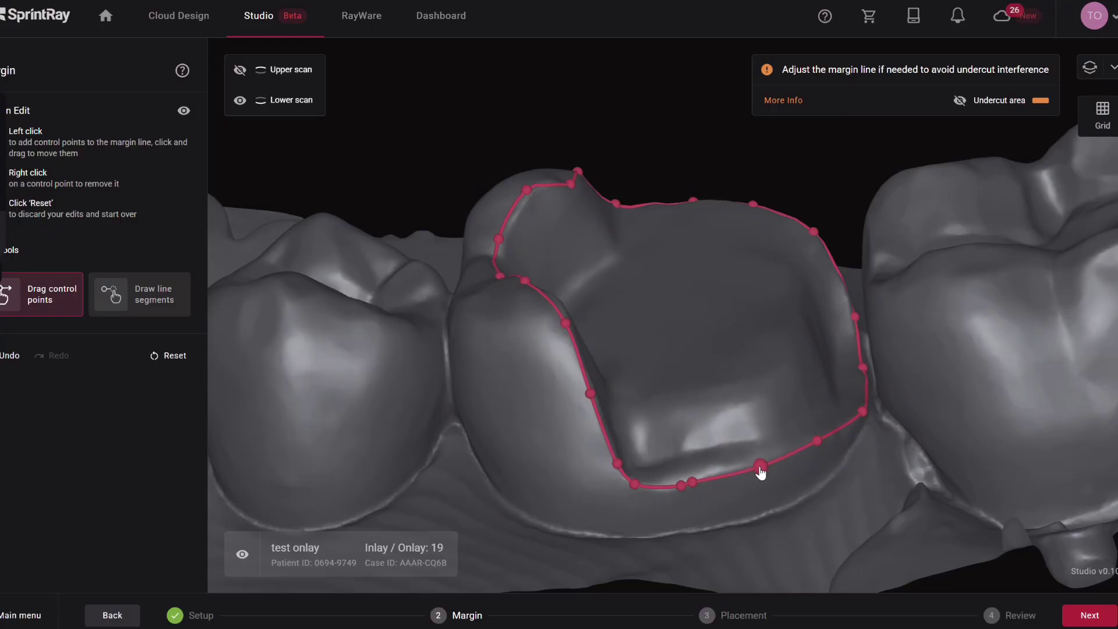
right_click_drag(814, 481, 820, 511)
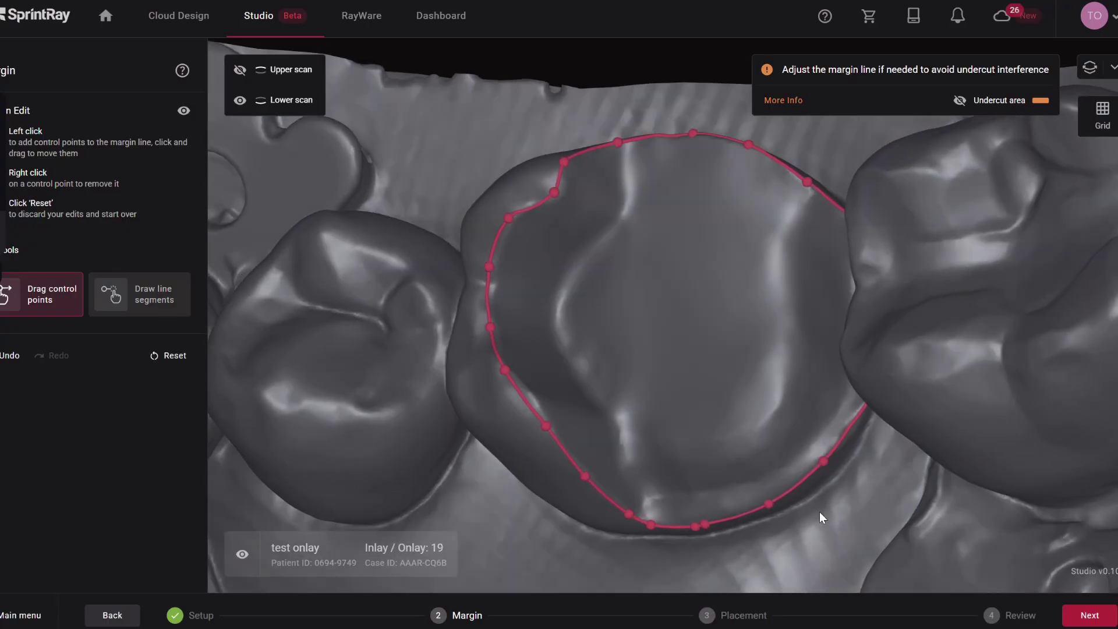
scroll(490, 452, "up", 5)
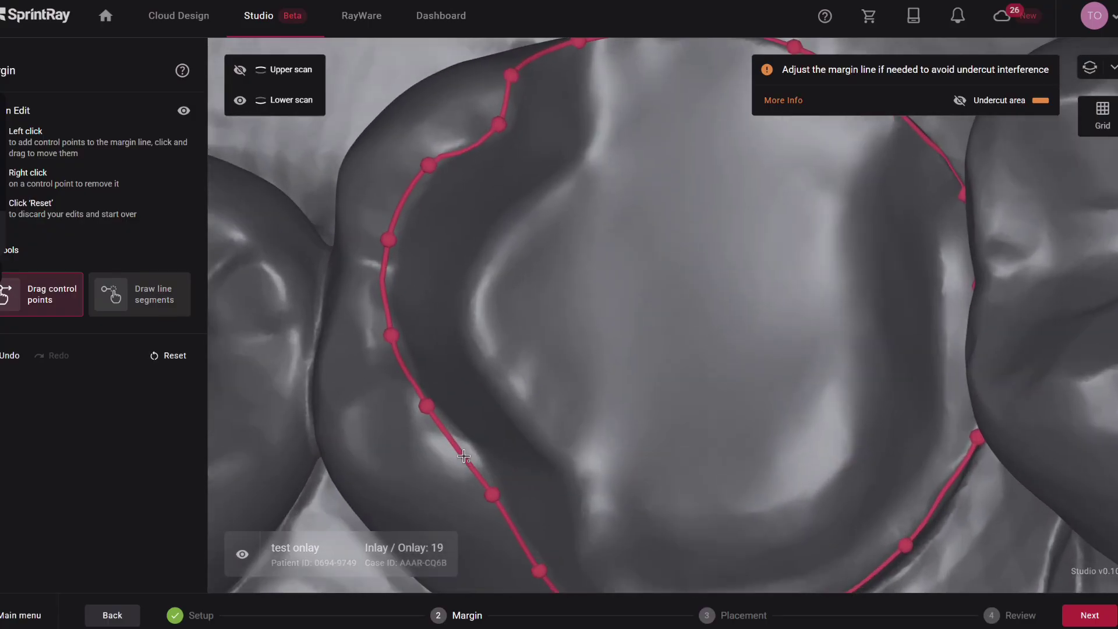
left_click(463, 455)
scroll(652, 356, "down", 5)
right_click_drag(654, 355, 689, 429)
left_click(1082, 615)
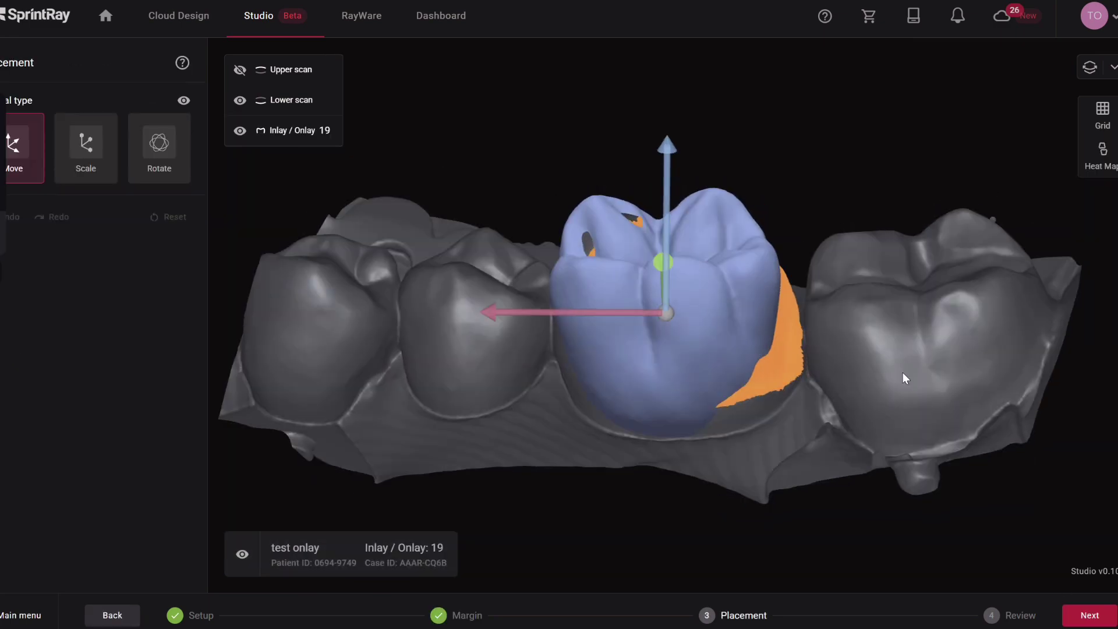
Lower the proposed tooth onto the prep and tilt it slightly clockwise towards the rear molar
right_click_drag(902, 372, 844, 331)
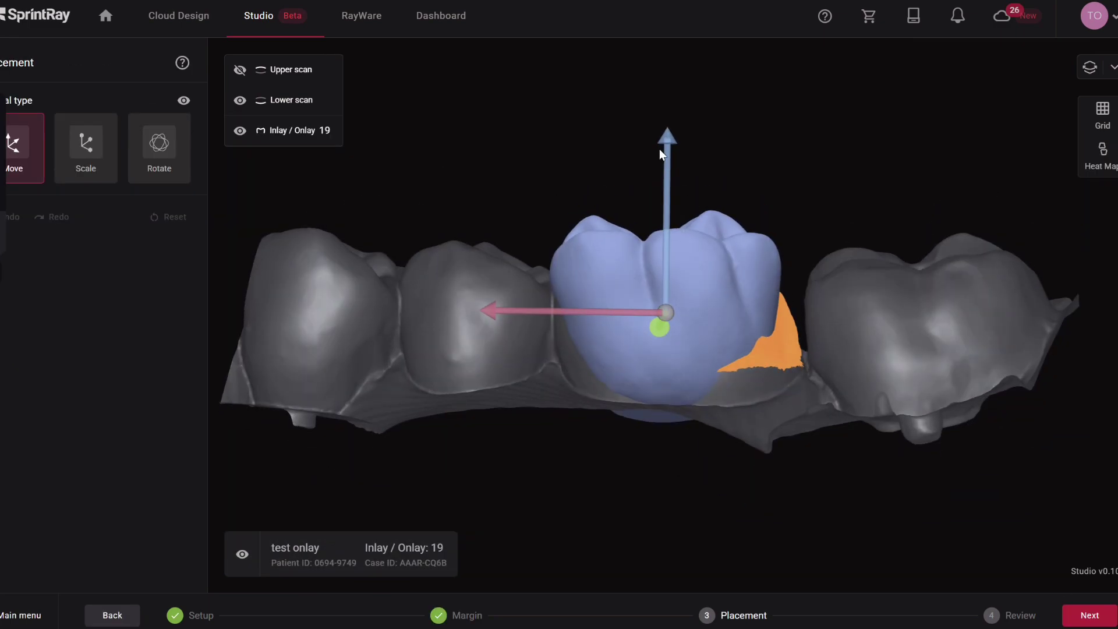
mouse_move(661, 152)
left_mouse_down()
mouse_move(661, 194)
mouse_move(661, 174)
left_mouse_up()
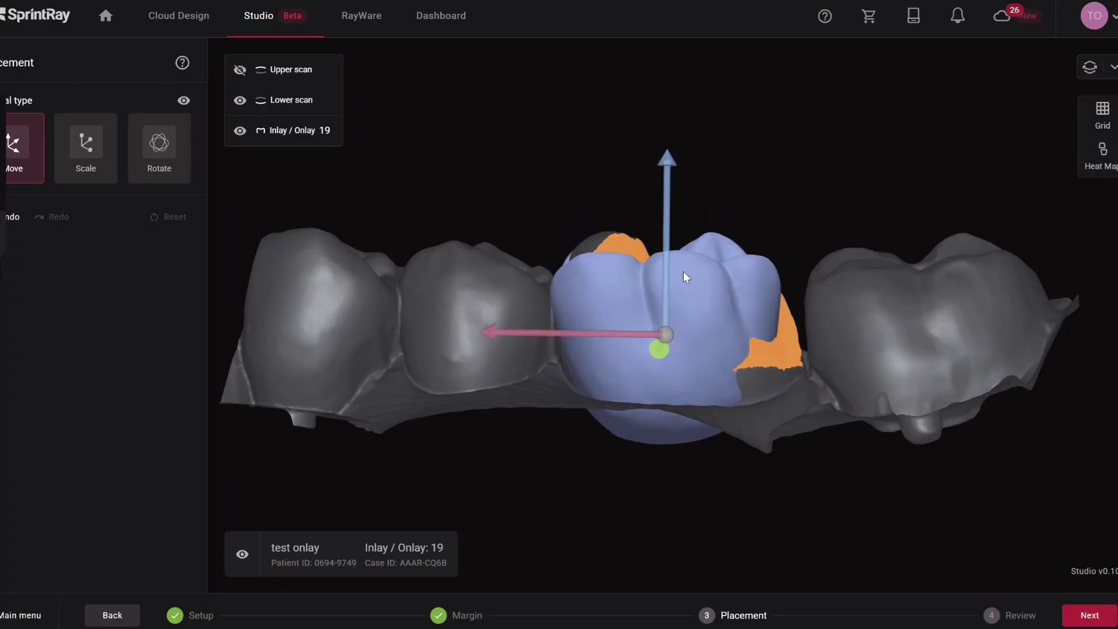
left_click(159, 146)
mouse_move(763, 201)
left_mouse_down()
mouse_move(774, 195)
mouse_move(779, 207)
left_mouse_up()
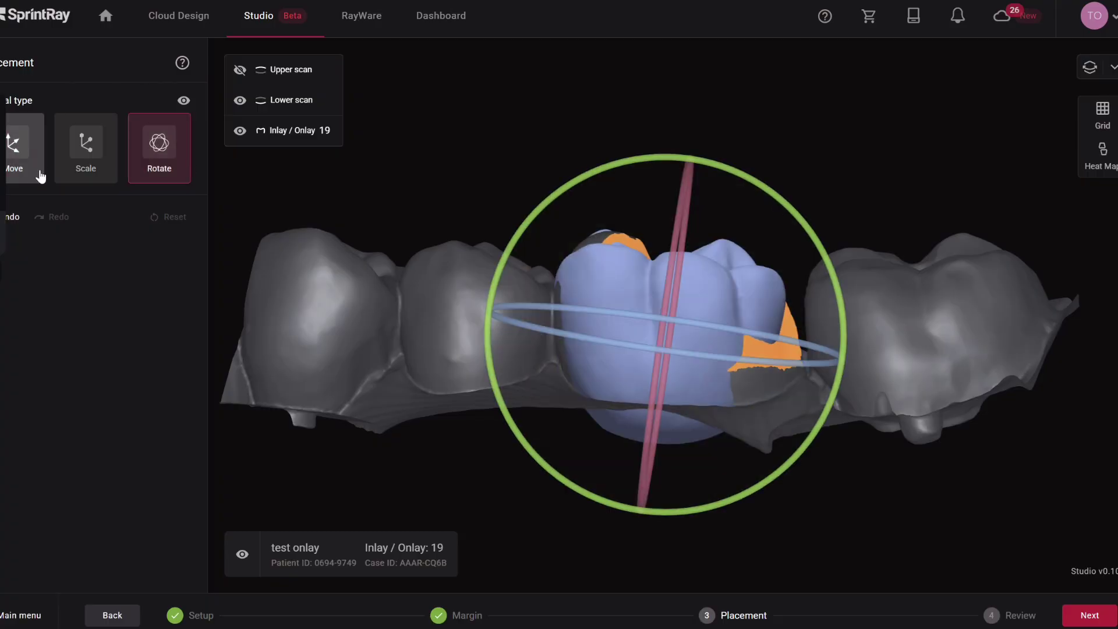
Scale the proposed tooth wider along the arch to fill the gap between its neighbours and check its position
left_click(114, 169)
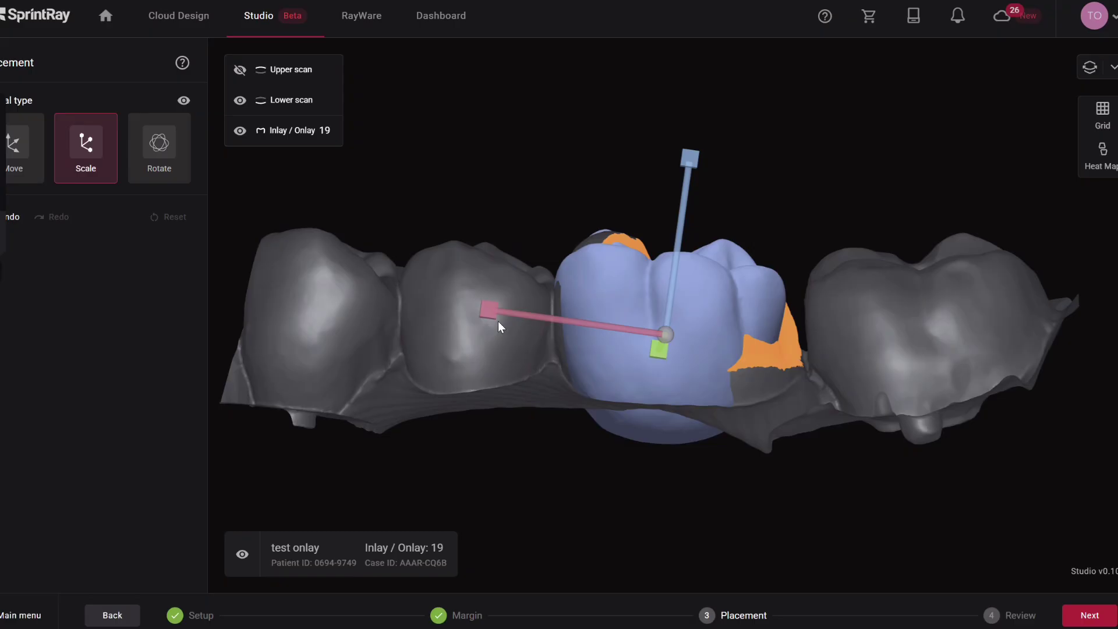
left_click_drag(498, 320, 446, 302)
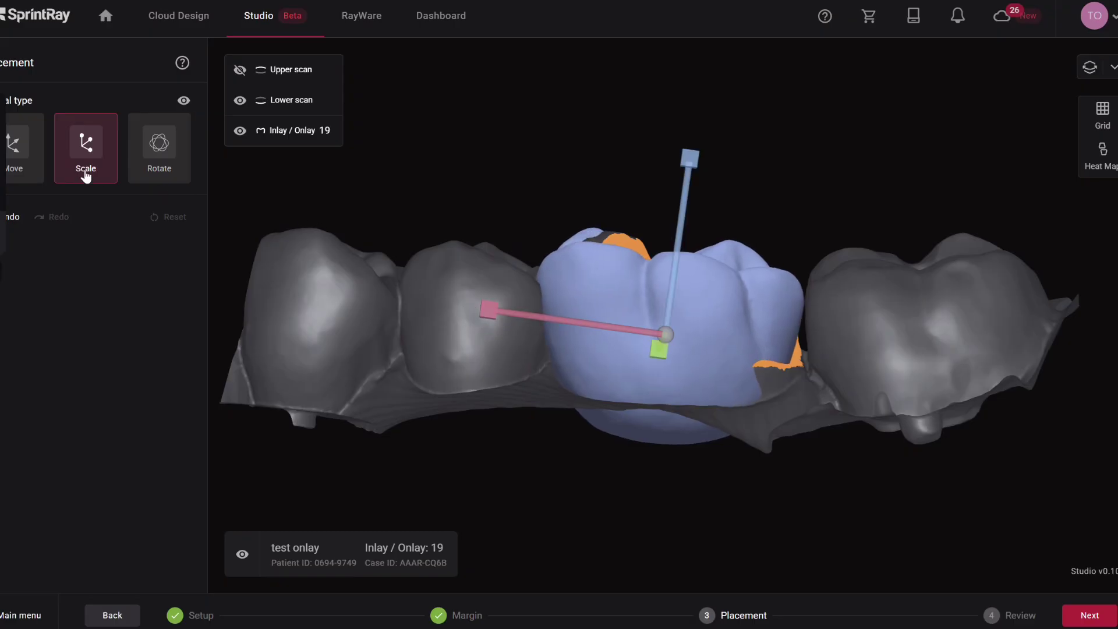
left_click(37, 170)
left_click_drag(554, 336, 942, 400)
Rotate the proposed tooth slightly about its vertical axis to align it with the arch, and proceed to the review stage
left_click(143, 151)
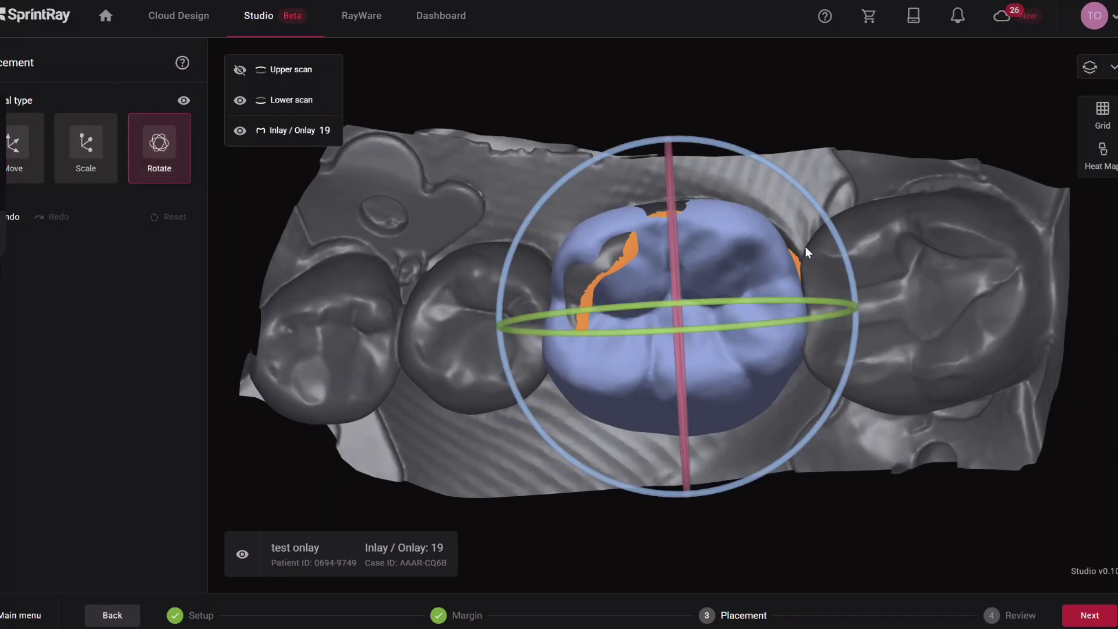
left_click_drag(821, 220, 828, 228)
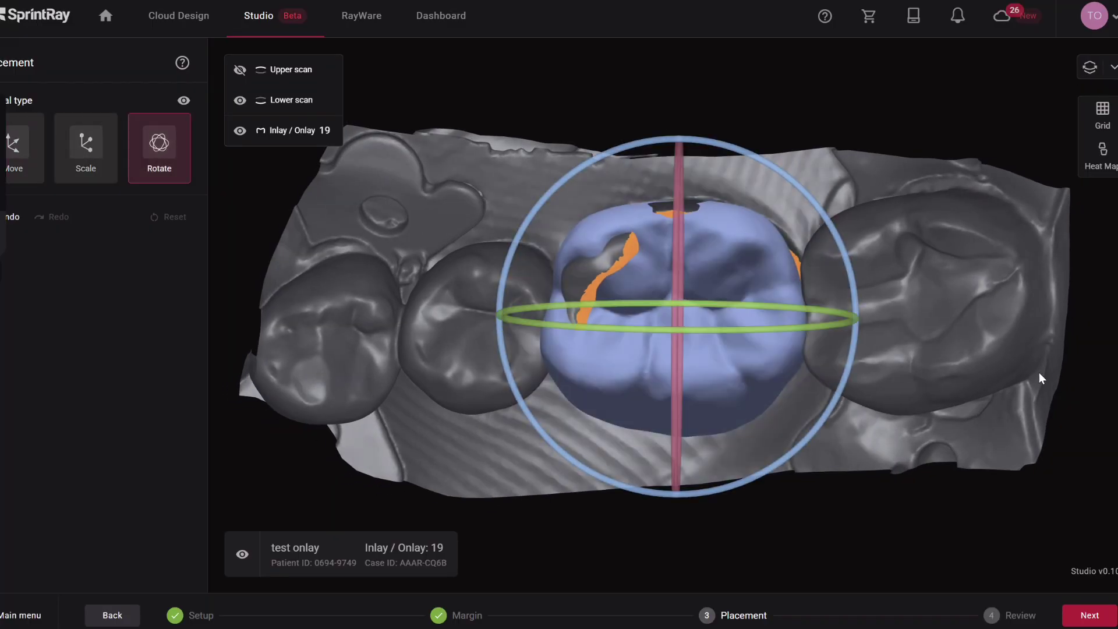
left_click_drag(1039, 372, 1035, 309)
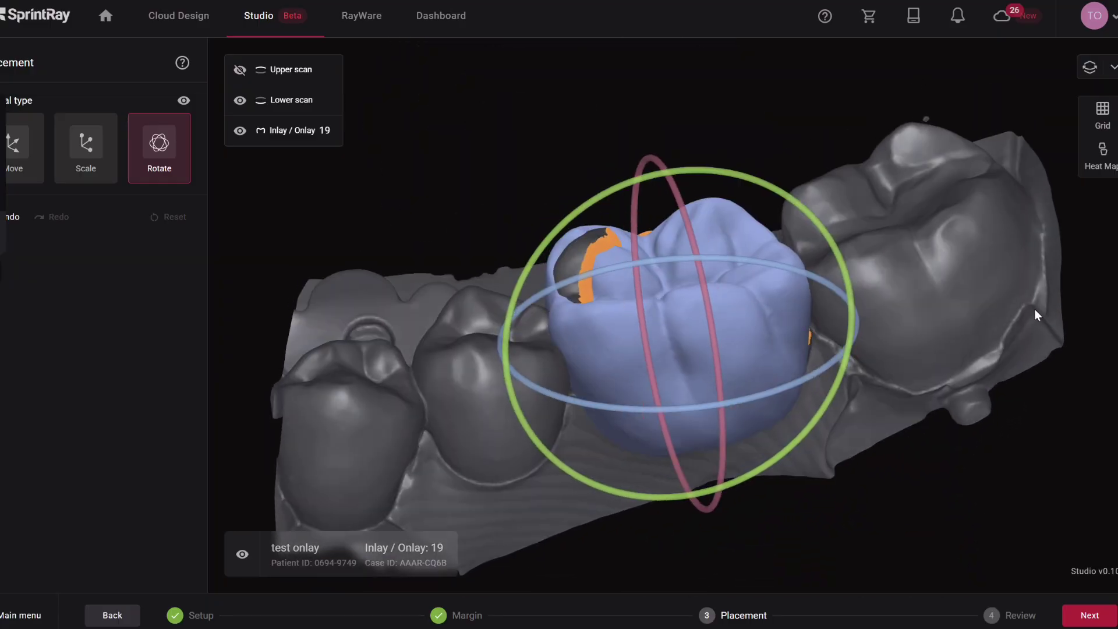
left_click(1101, 609)
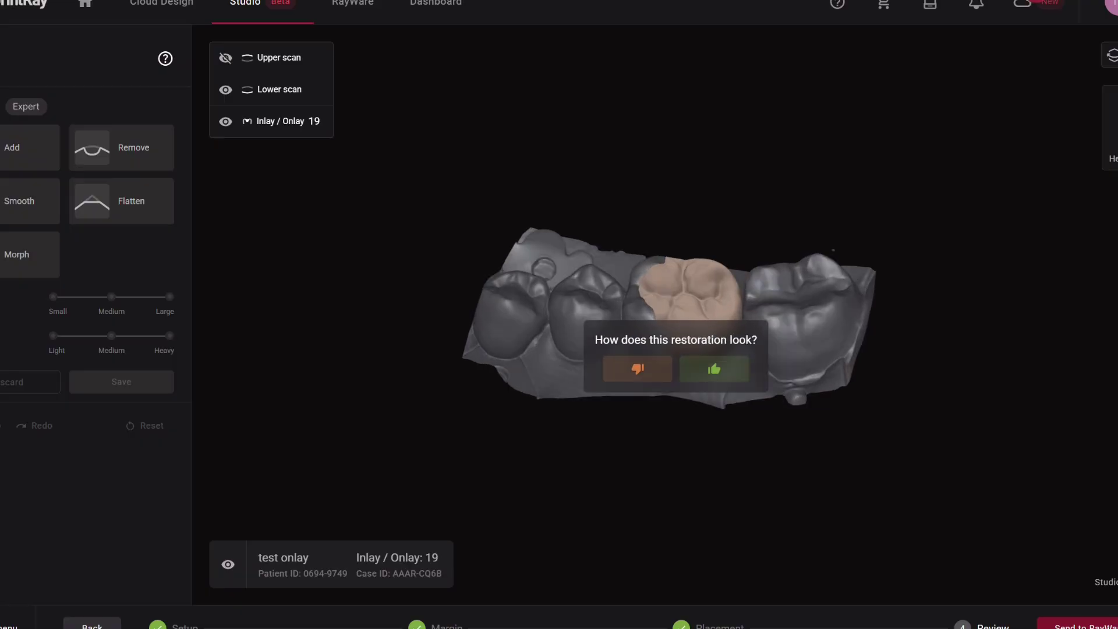
Rate the generated onlay restoration positively and inspect it from the side and above
left_click(724, 370)
right_click_drag(745, 374, 764, 409)
scroll(794, 372, "up", 5)
left_click_drag(796, 373, 782, 306)
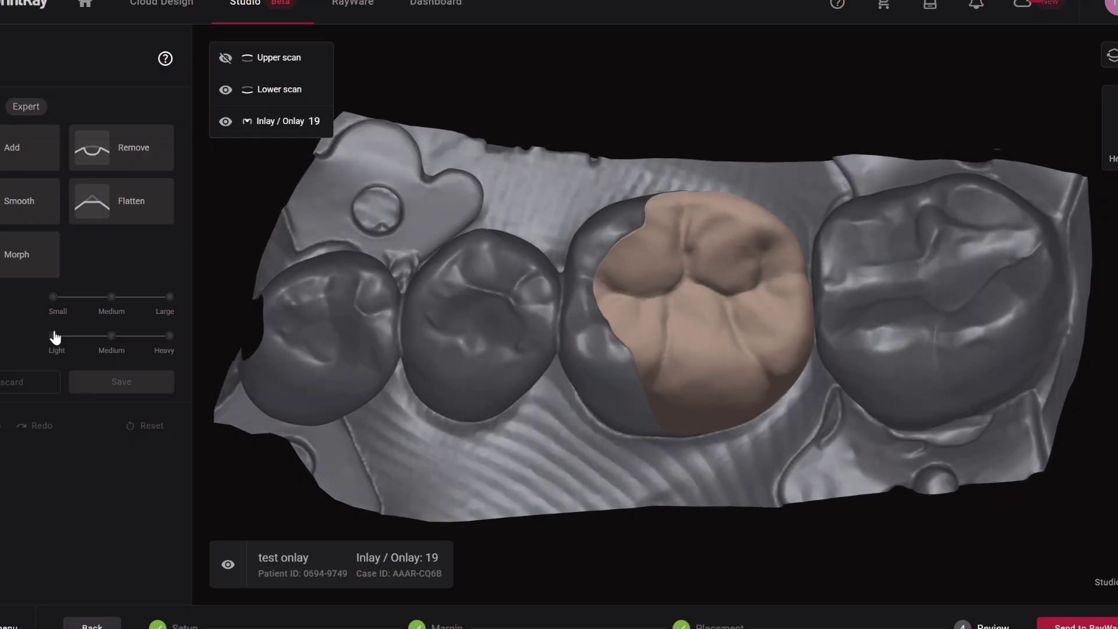
Reshape the onlay's far rear cusp with the Morph tool at the Large size
left_click(4, 270)
left_click_drag(881, 459, 865, 425)
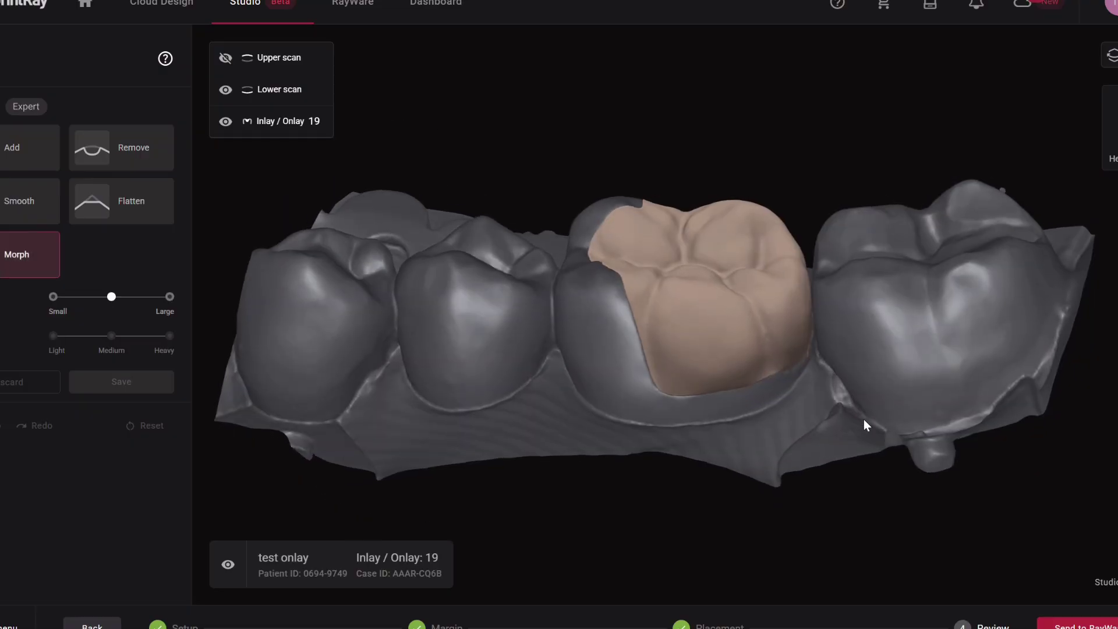
left_click(745, 212)
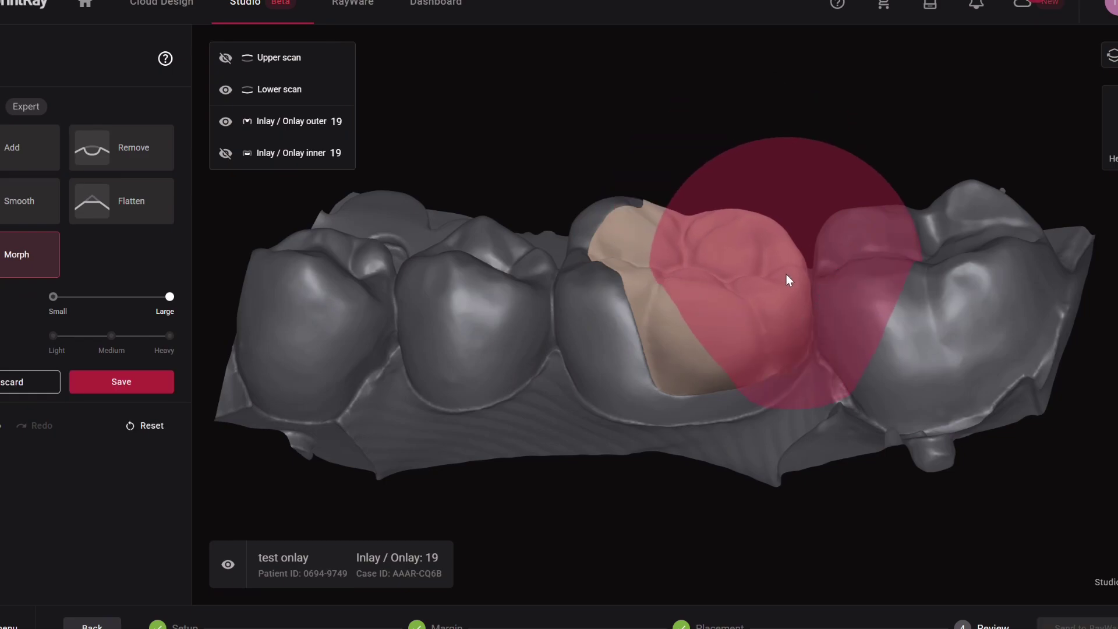
Show the intersection heat map and morph the central occlusal contact with the tool size reduced to midway between Small and Medium
mouse_move(786, 275)
right_mouse_down()
mouse_move(836, 331)
mouse_move(897, 307)
mouse_move(905, 347)
right_mouse_up()
left_click(1111, 149)
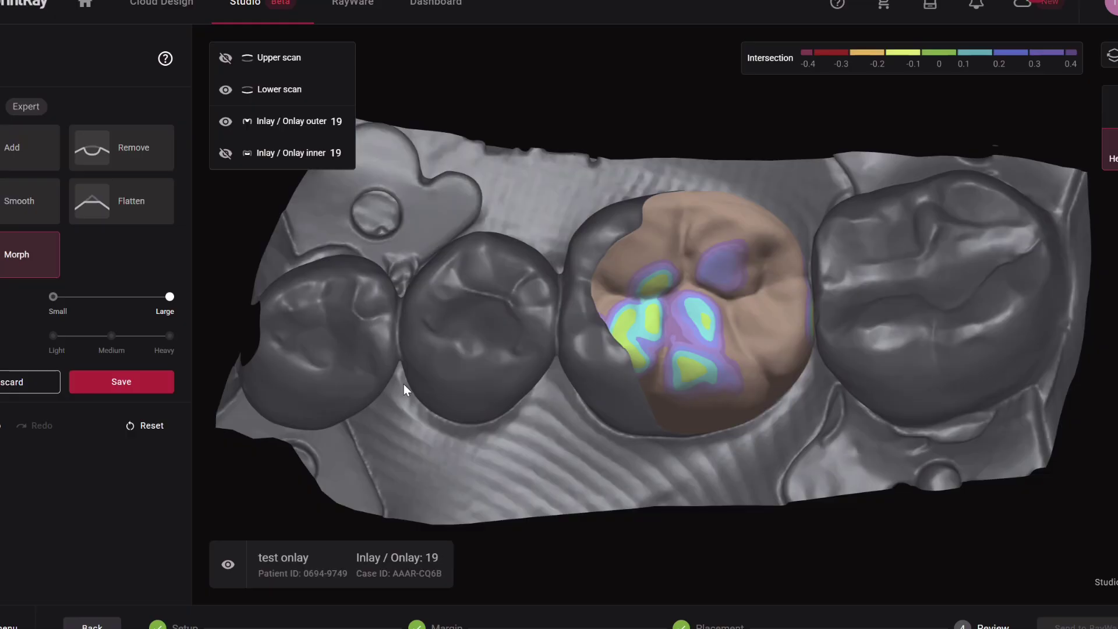
left_click(116, 296)
scroll(819, 420, "up", 5)
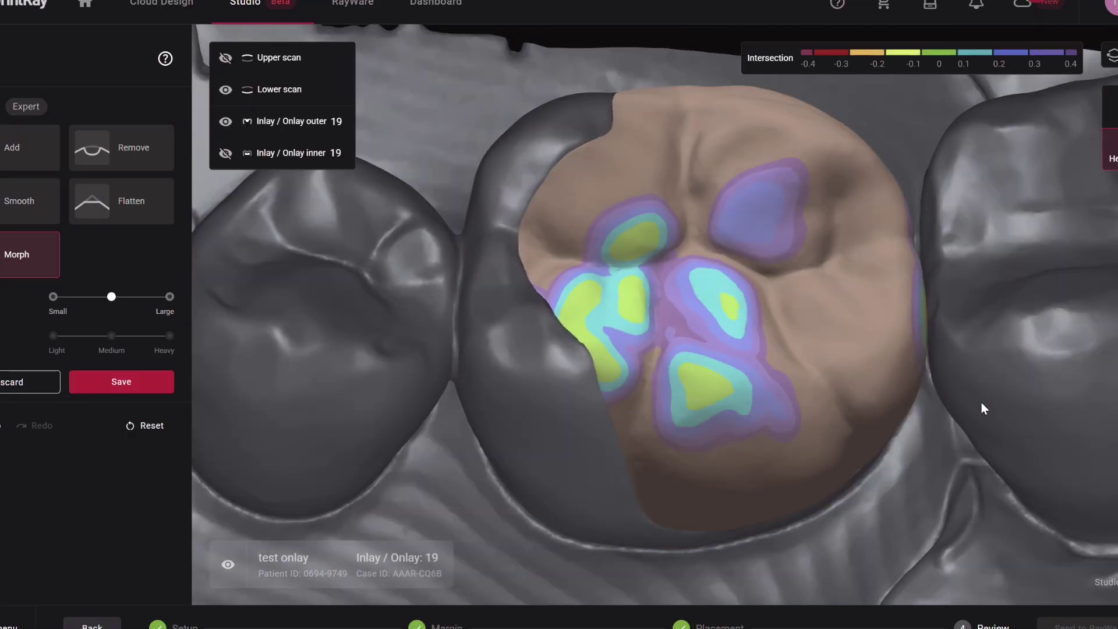
mouse_move(981, 403)
right_mouse_down()
mouse_move(990, 378)
mouse_move(1012, 393)
right_mouse_up()
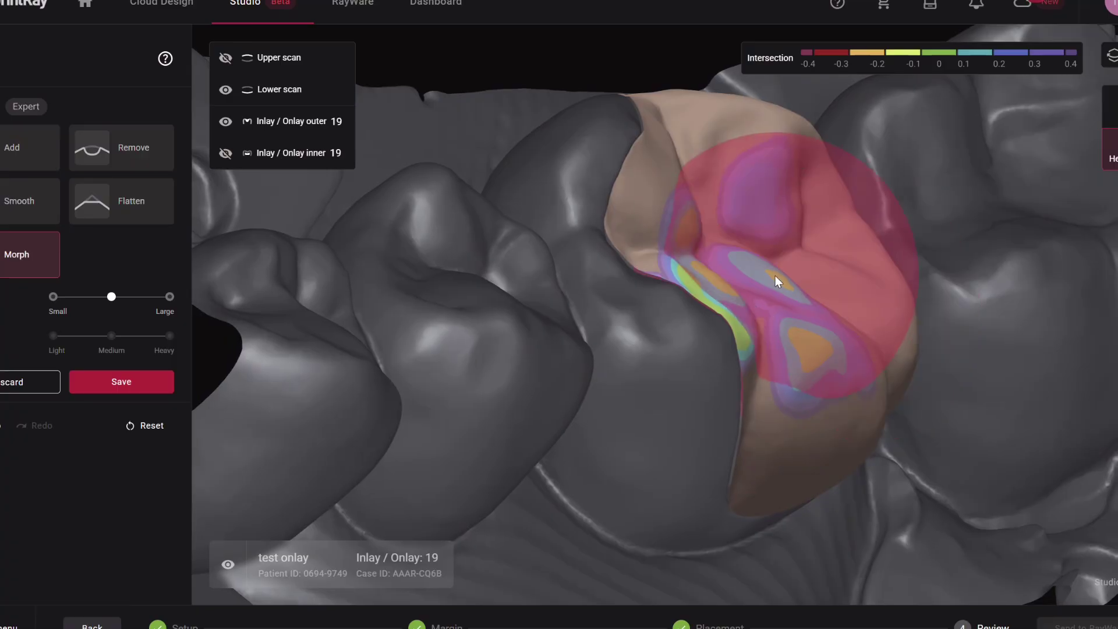
left_click(87, 297)
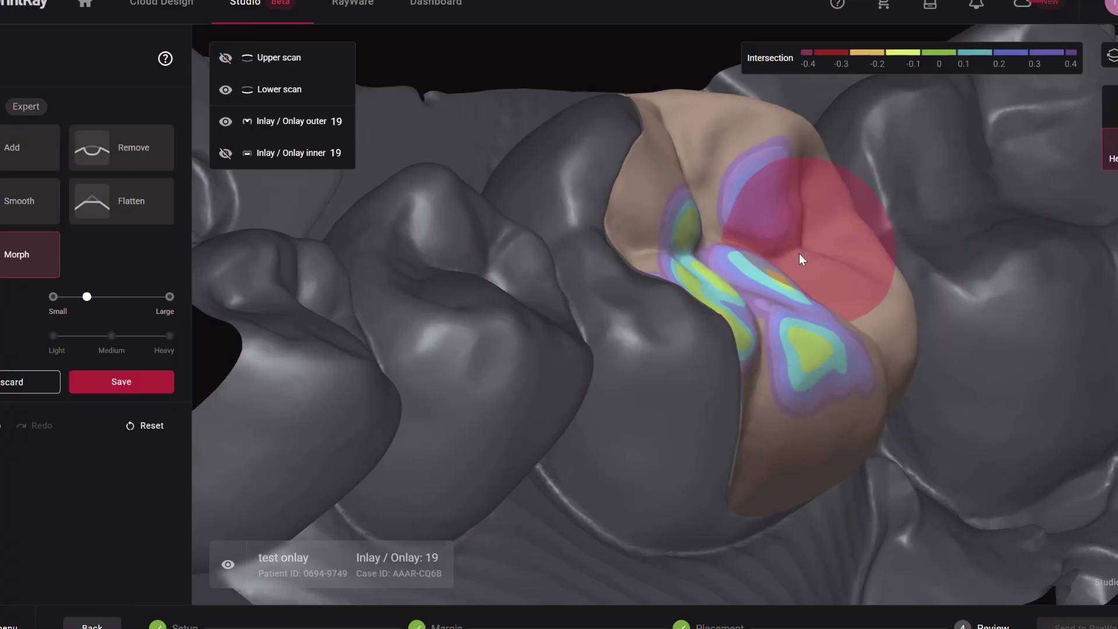
mouse_move(780, 283)
right_mouse_down()
mouse_move(973, 428)
mouse_move(934, 419)
mouse_move(930, 493)
right_mouse_up()
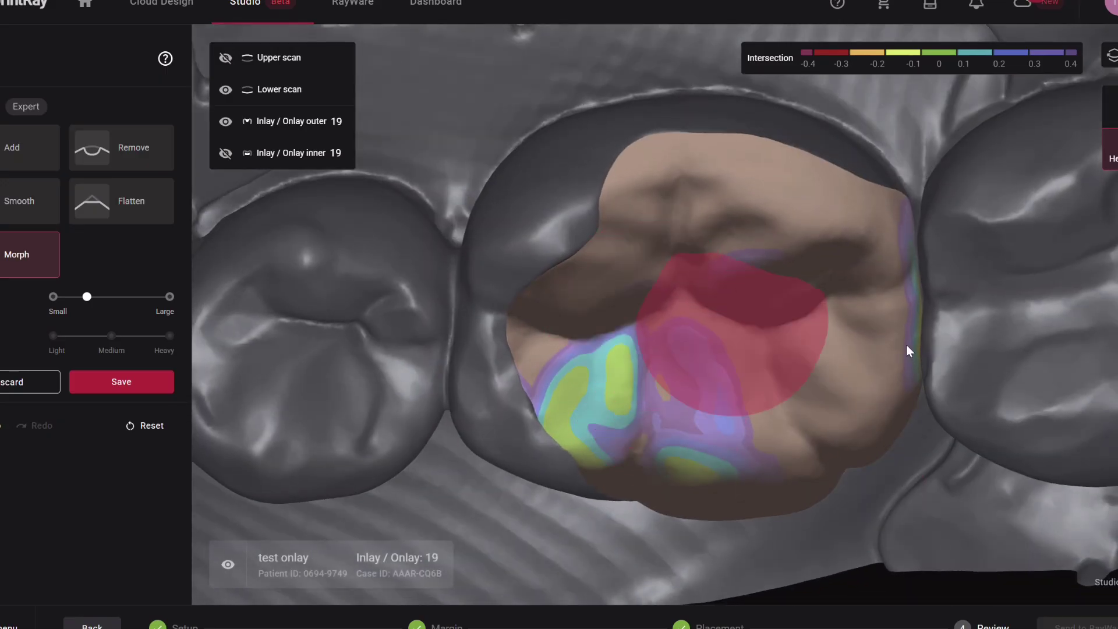
Reshape the heavy occlusal contacts at the onlay's centre and front margin with the Morph tool
scroll(1058, 370, "down", 3)
mouse_move(973, 398)
right_mouse_down()
mouse_move(972, 355)
mouse_move(971, 382)
mouse_move(939, 364)
mouse_move(938, 352)
right_mouse_up()
left_click(655, 298)
left_click_drag(676, 299, 688, 312)
right_click_drag(900, 358, 898, 386)
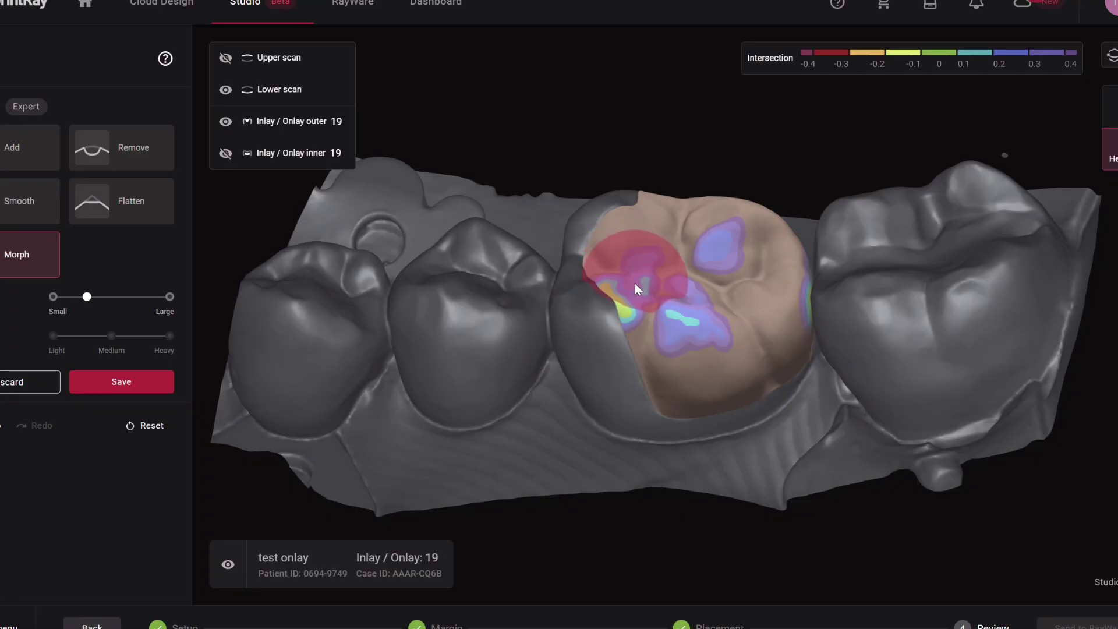
left_click_drag(635, 285, 623, 300)
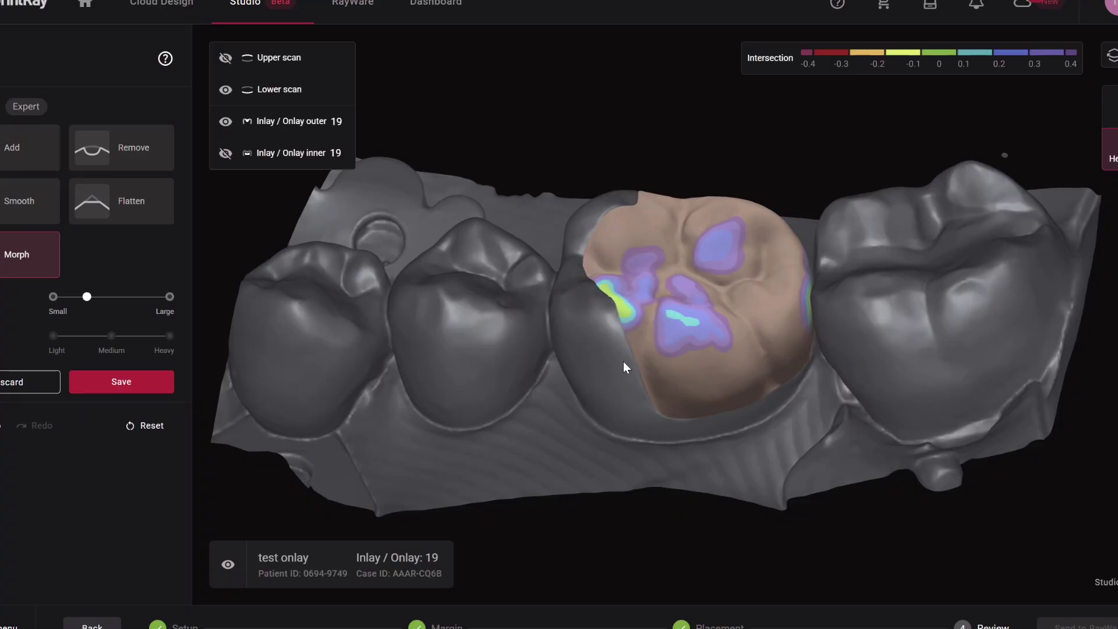
mouse_move(611, 373)
right_mouse_down()
mouse_move(605, 397)
mouse_move(517, 384)
mouse_move(616, 376)
right_mouse_up()
scroll(844, 242, "up", 5)
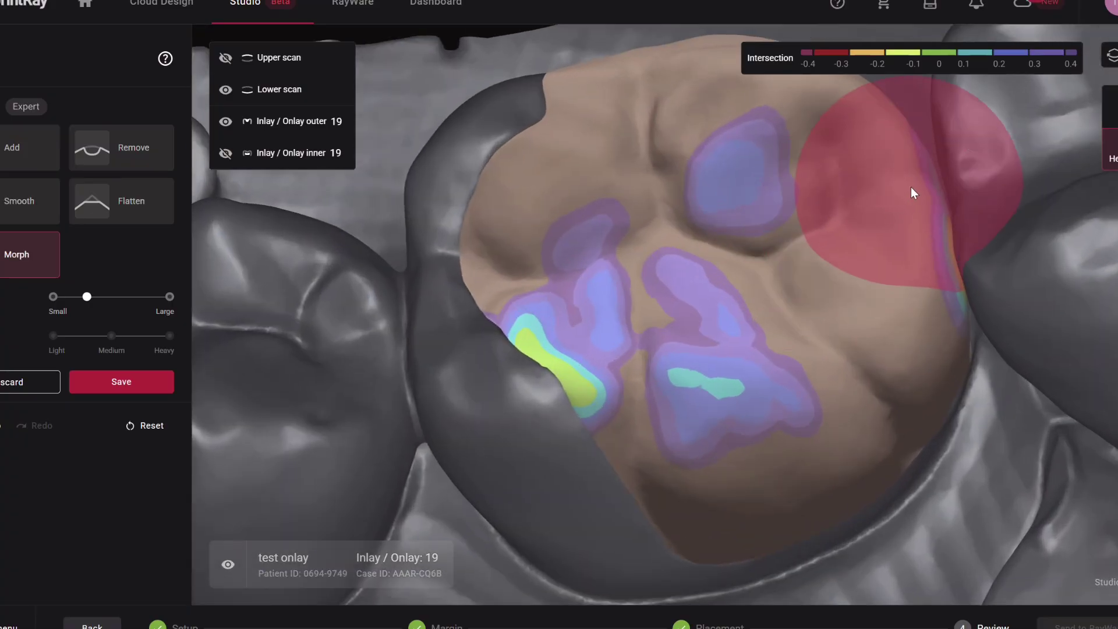
Raise the Morph size to just below Large and hide the lower scan to isolate the onlay's rear proximal contact
left_click(162, 297)
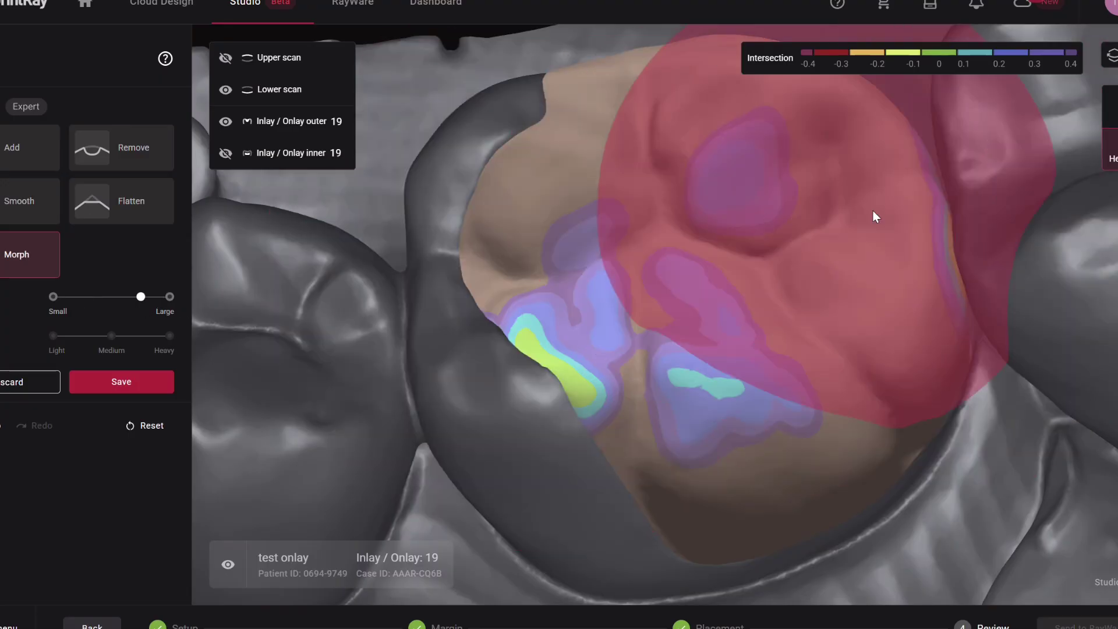
scroll(996, 257, "down", 2)
right_click_drag(996, 260, 928, 295)
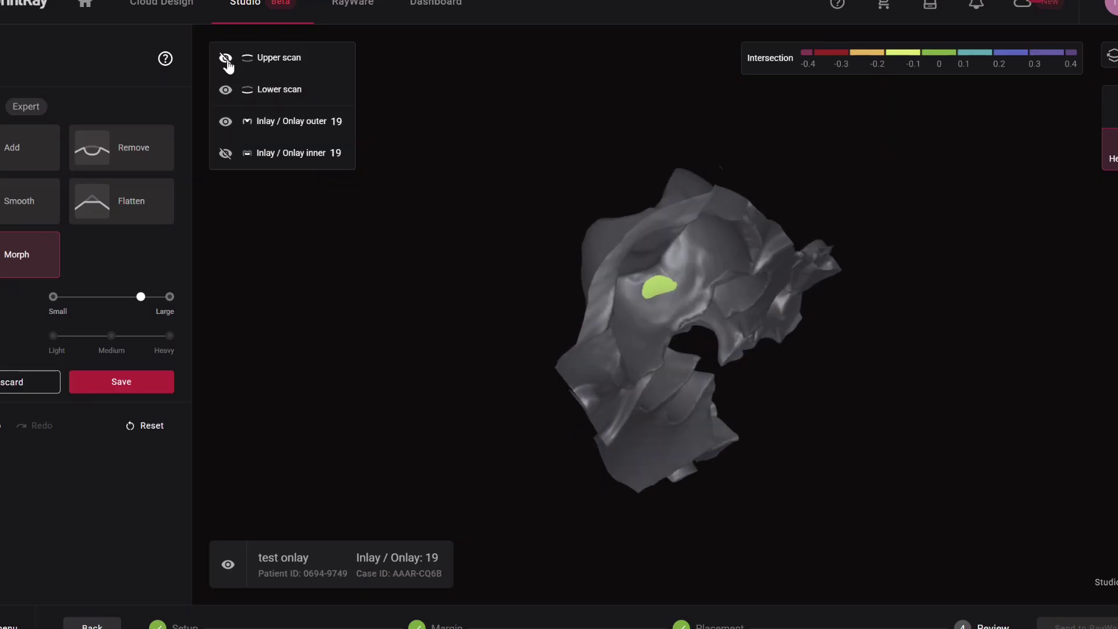
left_click(225, 90)
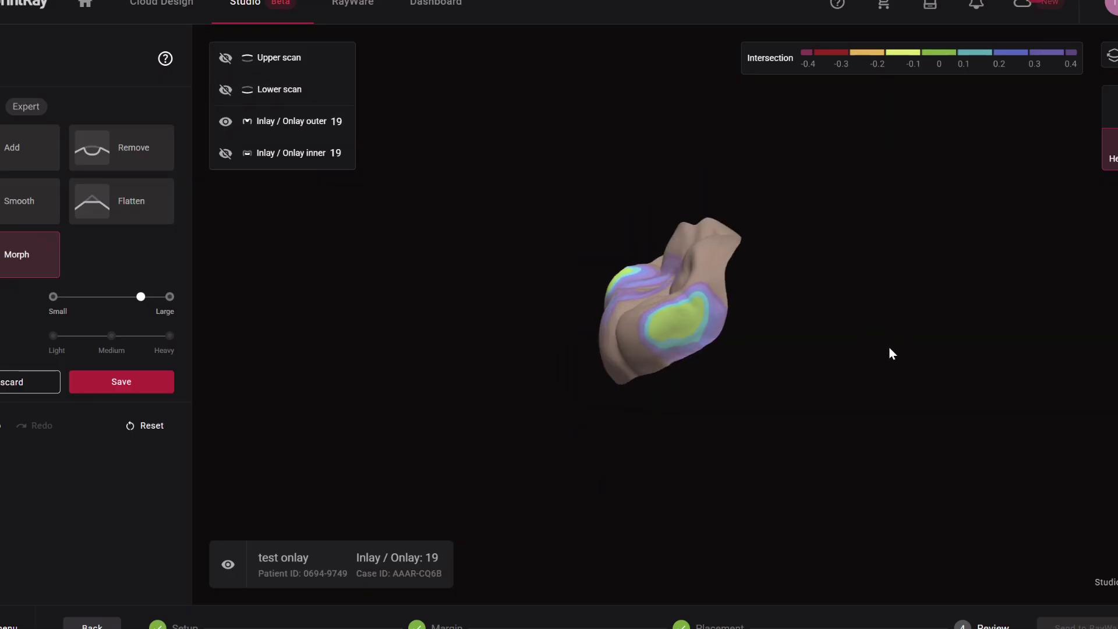
scroll(812, 359, "up", 5)
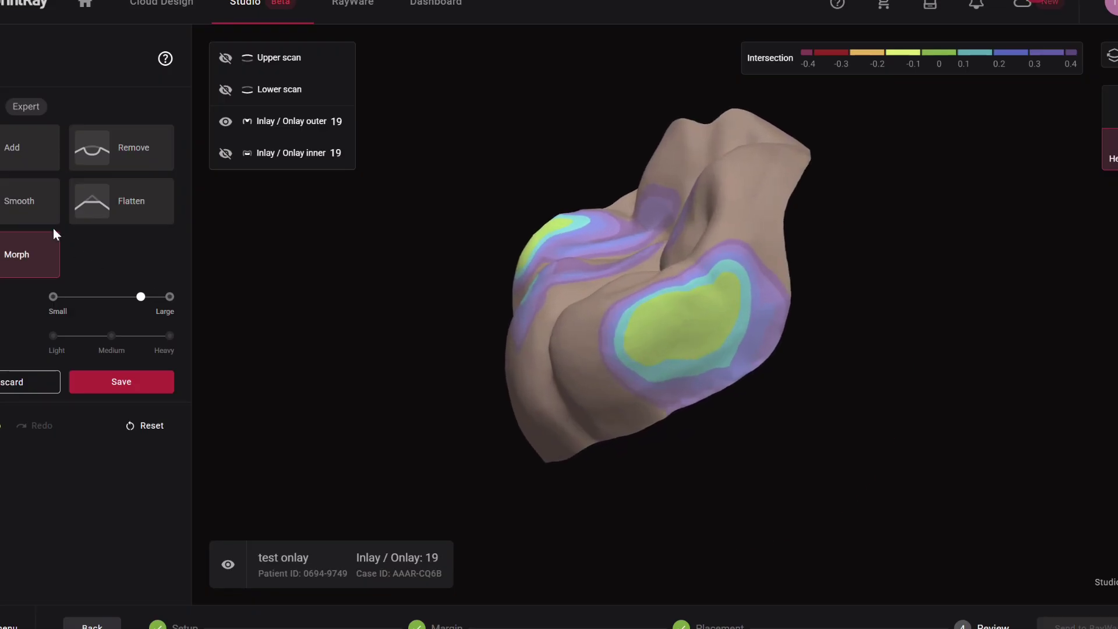
Build up the centre of the onlay's rear proximal contact with the Add tool at Large size and Medium intensity
left_click(21, 152)
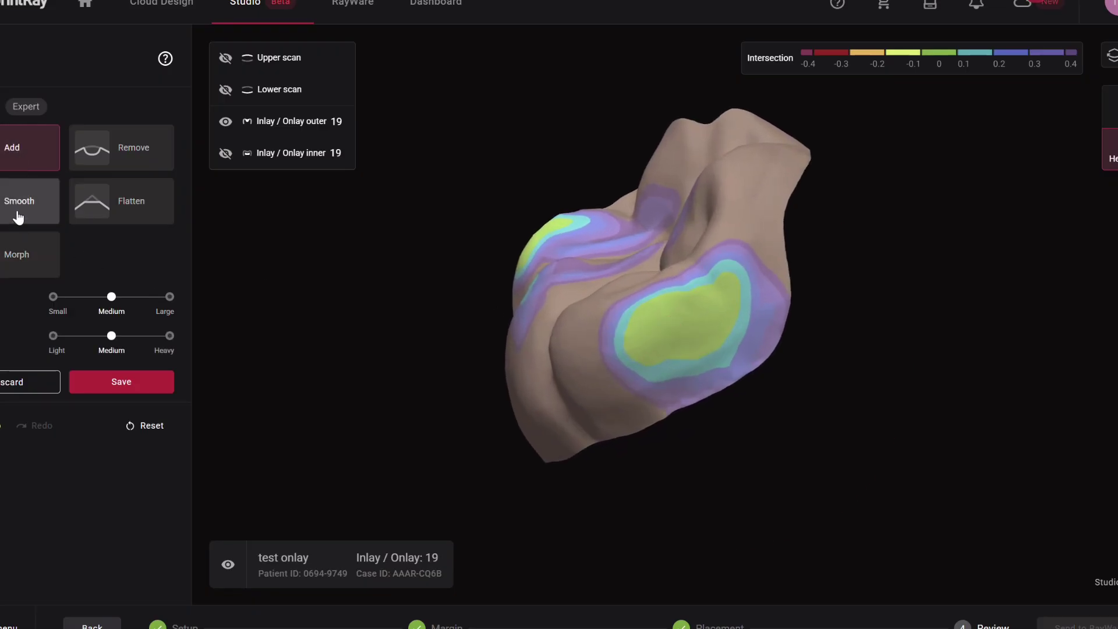
left_click(170, 296)
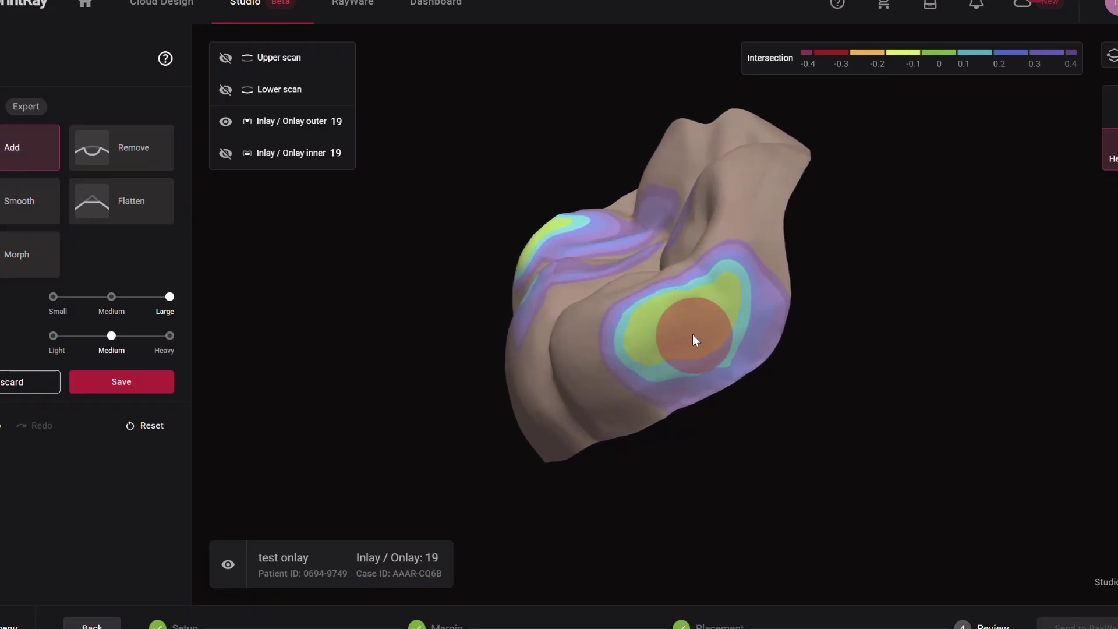
mouse_move(692, 336)
left_mouse_down()
mouse_move(683, 371)
mouse_move(714, 304)
mouse_move(656, 350)
left_mouse_up()
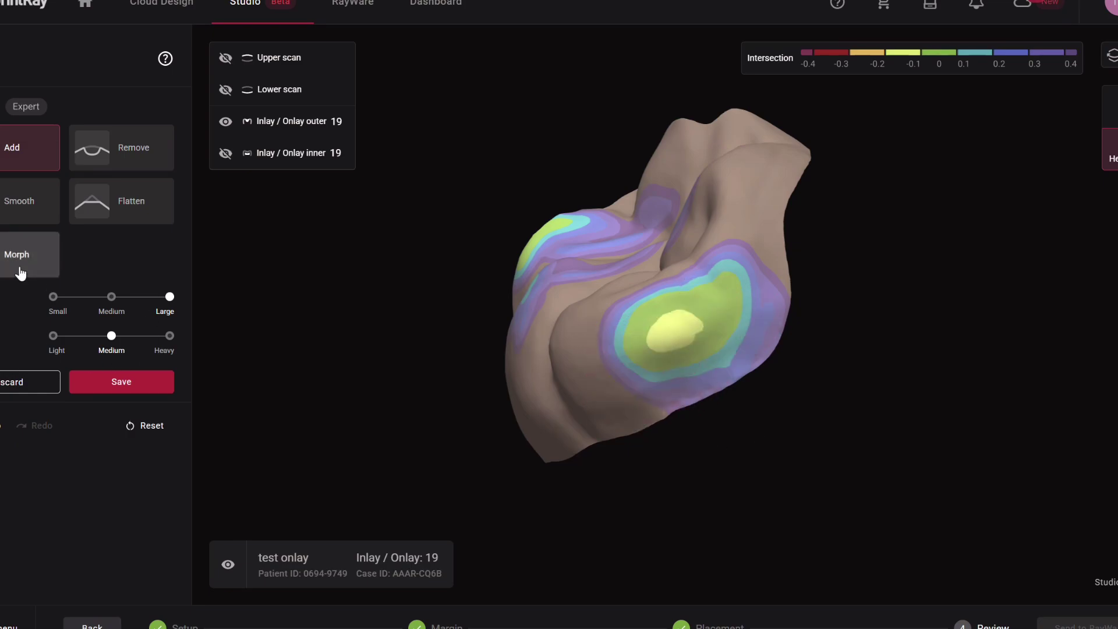
Smooth the built-up rear proximal contact and its surroundings with the Smooth tool at Large size and Medium intensity
left_click(20, 201)
left_click_drag(709, 309, 722, 338)
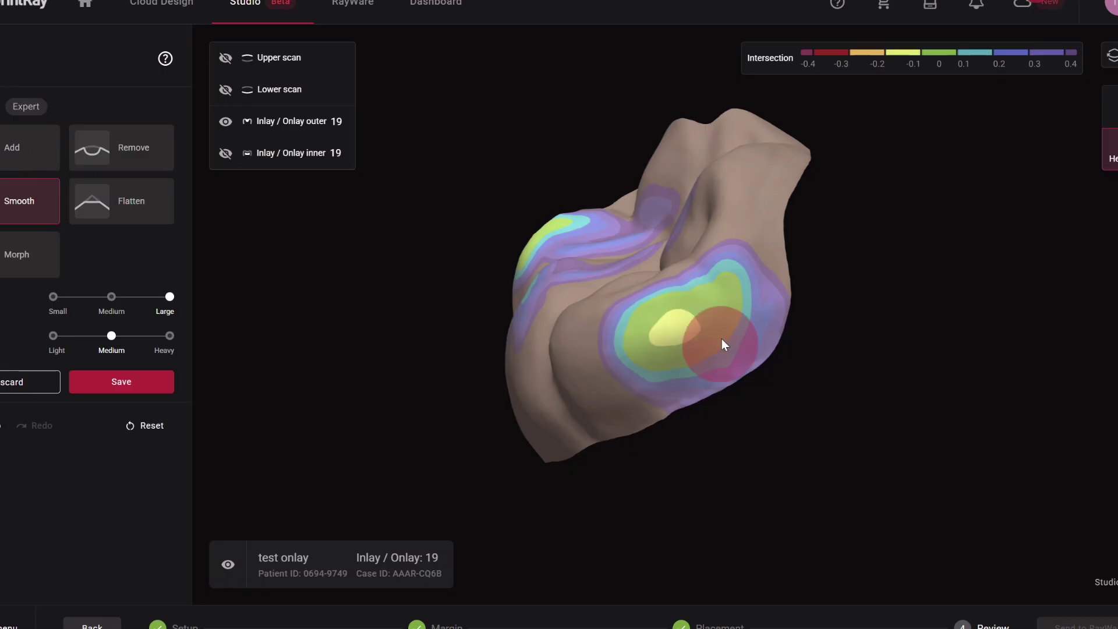
left_click_drag(745, 283, 750, 291)
mouse_move(750, 291)
right_mouse_down()
mouse_move(896, 442)
mouse_move(878, 442)
right_mouse_up()
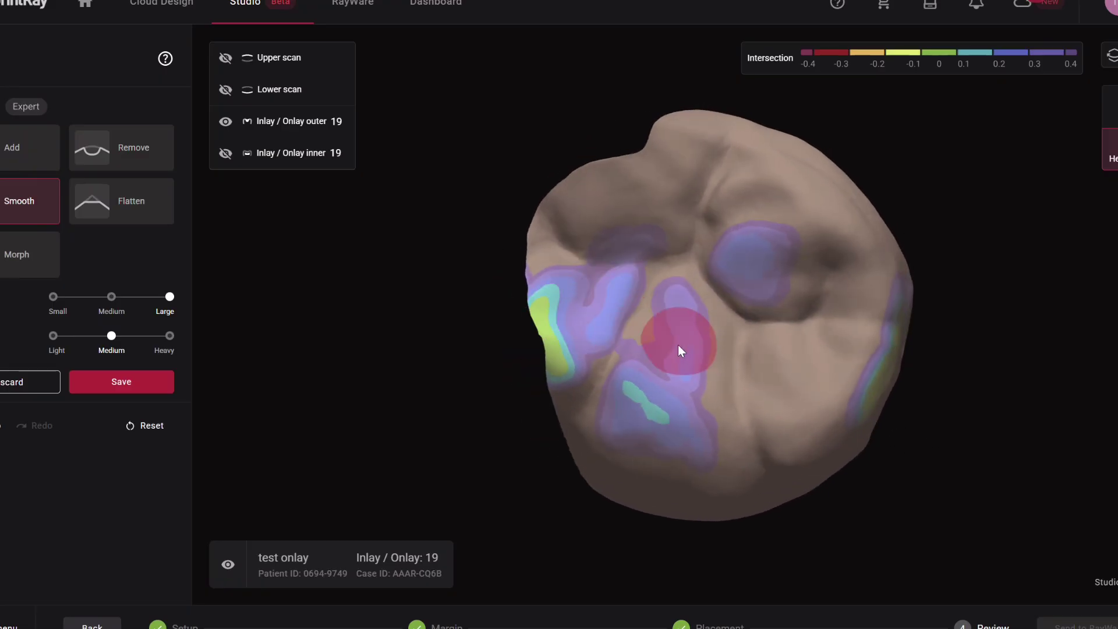
mouse_move(790, 267)
right_mouse_down()
mouse_move(991, 407)
mouse_move(971, 352)
mouse_move(986, 395)
right_mouse_up()
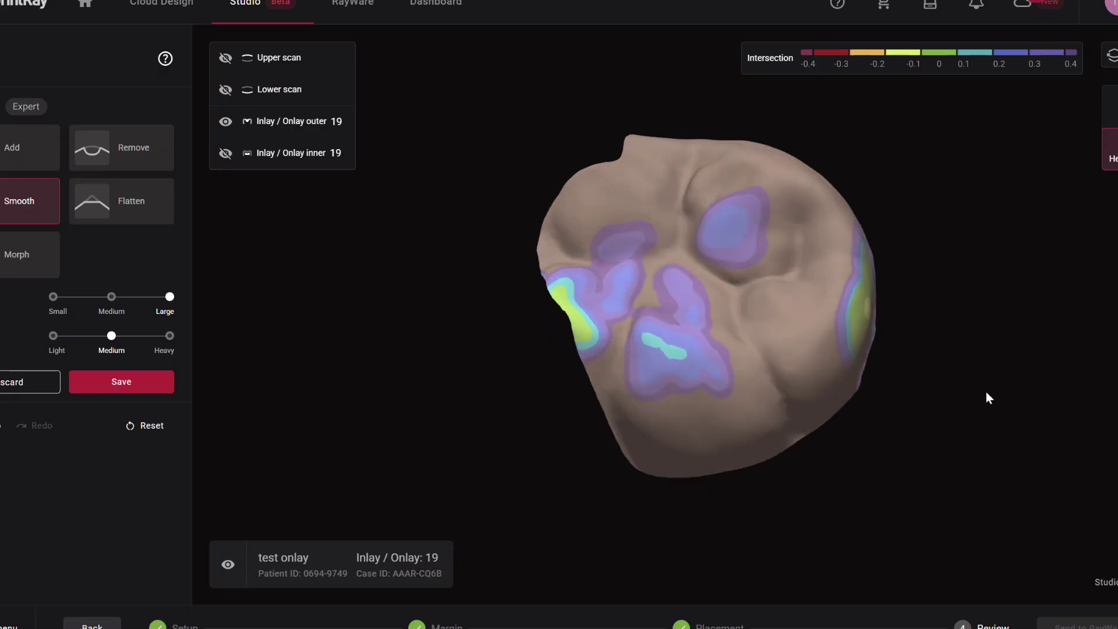
Save the sculpting edits and show the lower scan again around the onlay
left_click(141, 382)
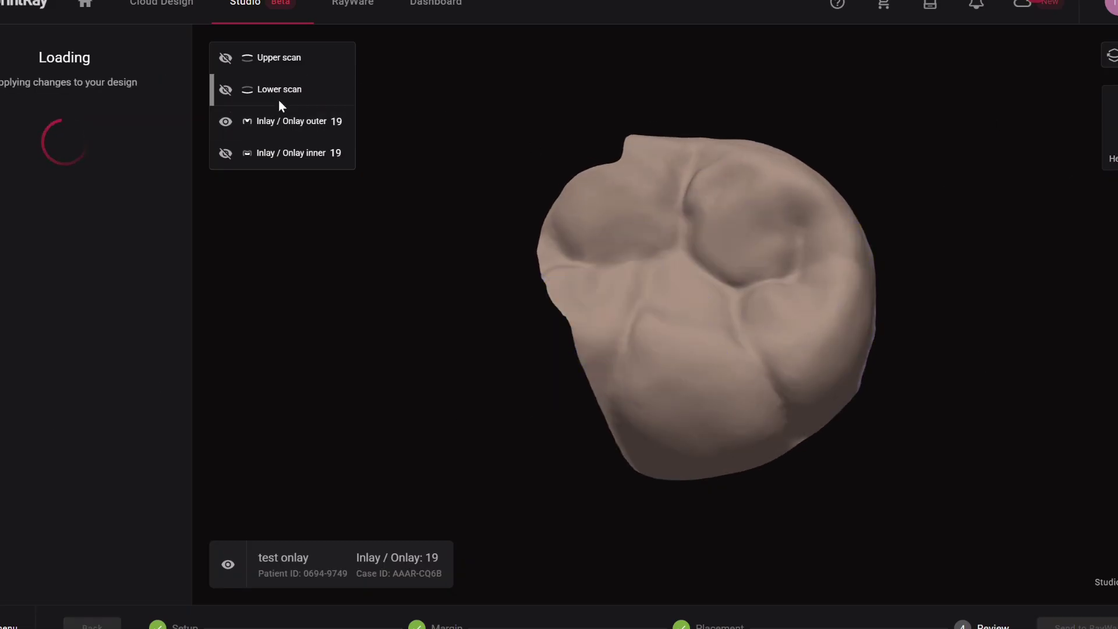
left_click(225, 89)
scroll(903, 413, "down", 3)
right_click_drag(904, 414, 917, 424)
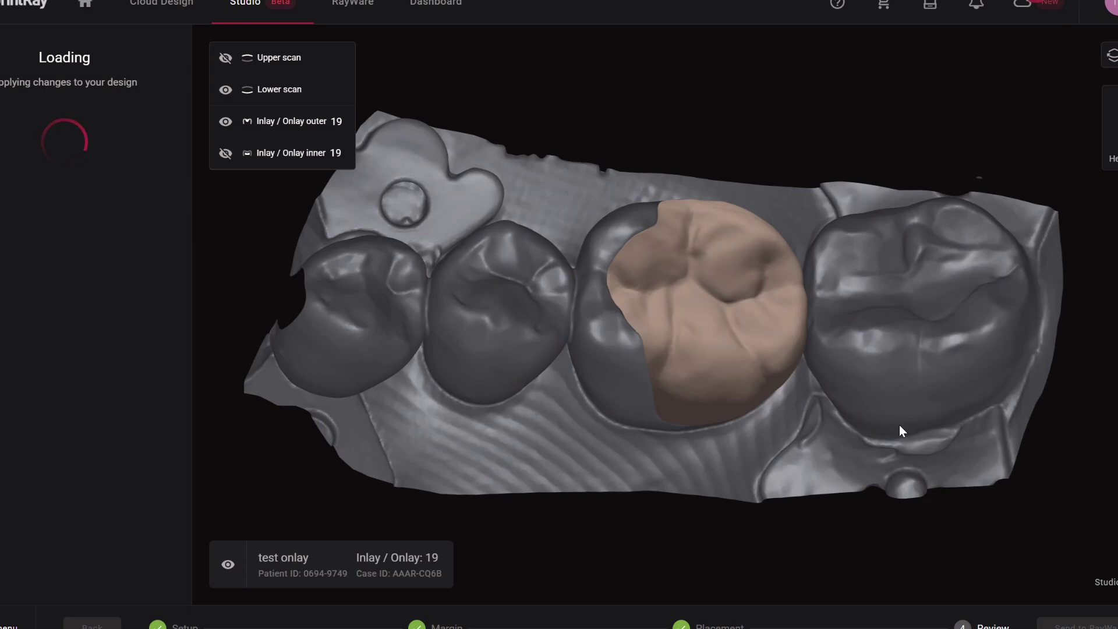
mouse_move(900, 425)
right_mouse_down()
mouse_move(910, 422)
mouse_move(908, 431)
mouse_move(906, 418)
right_mouse_up()
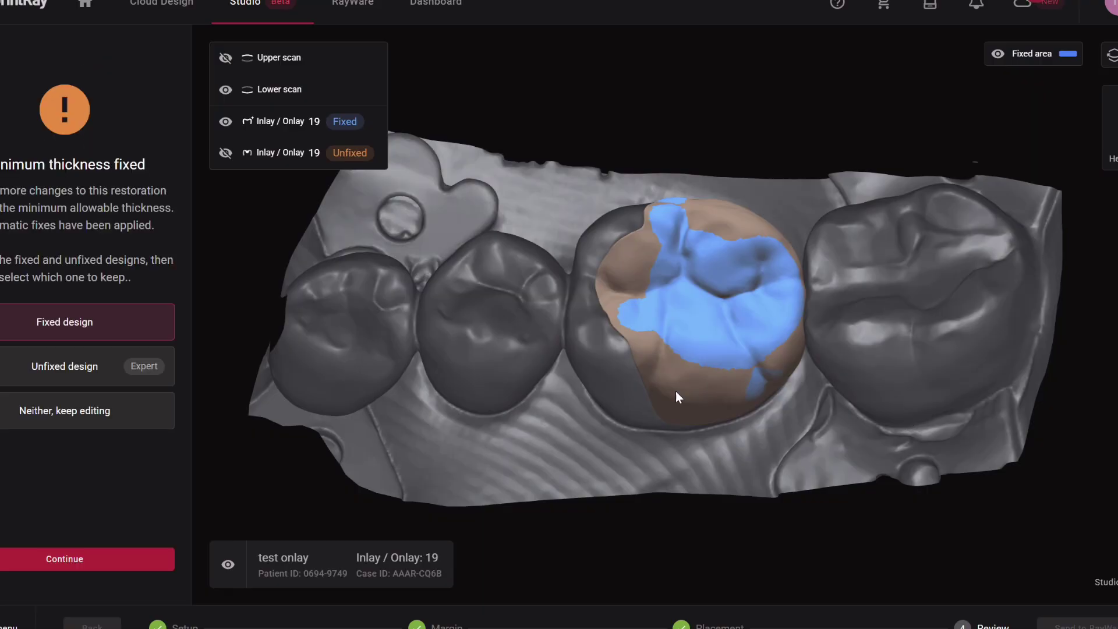
Keep the unfixed design of the onlay and send it to RayWare as a new print job
left_click(2, 379)
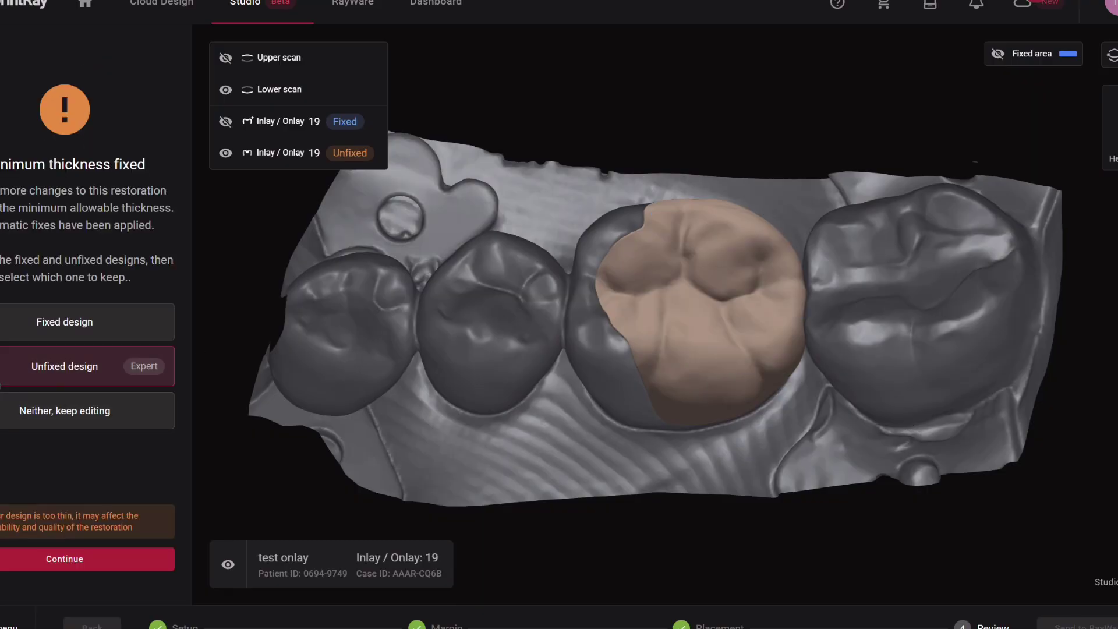
left_click(50, 558)
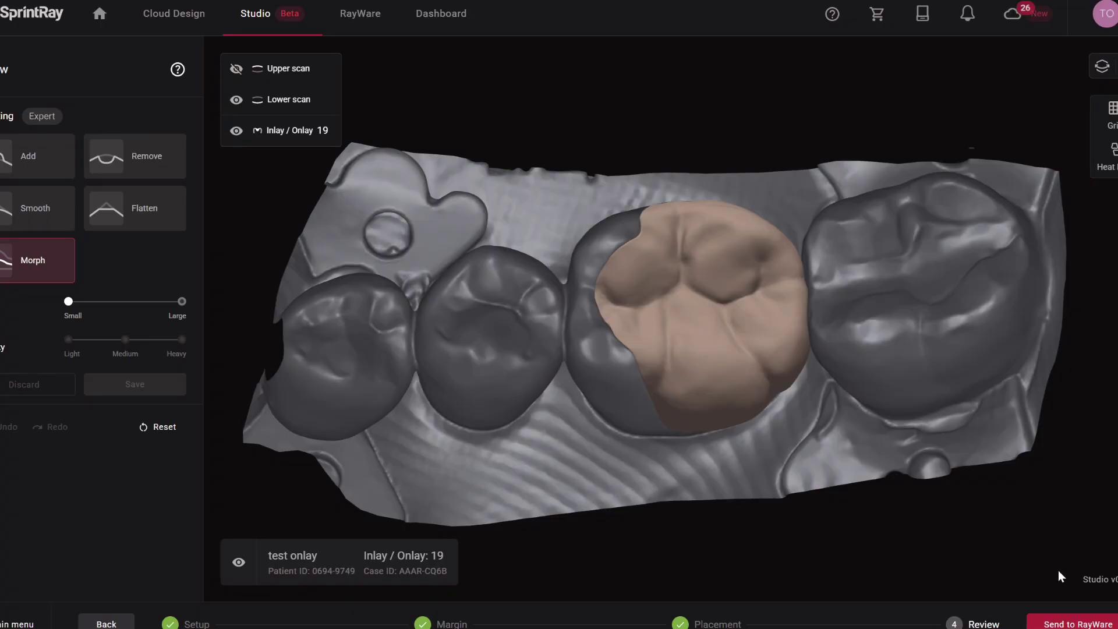
left_click(1078, 622)
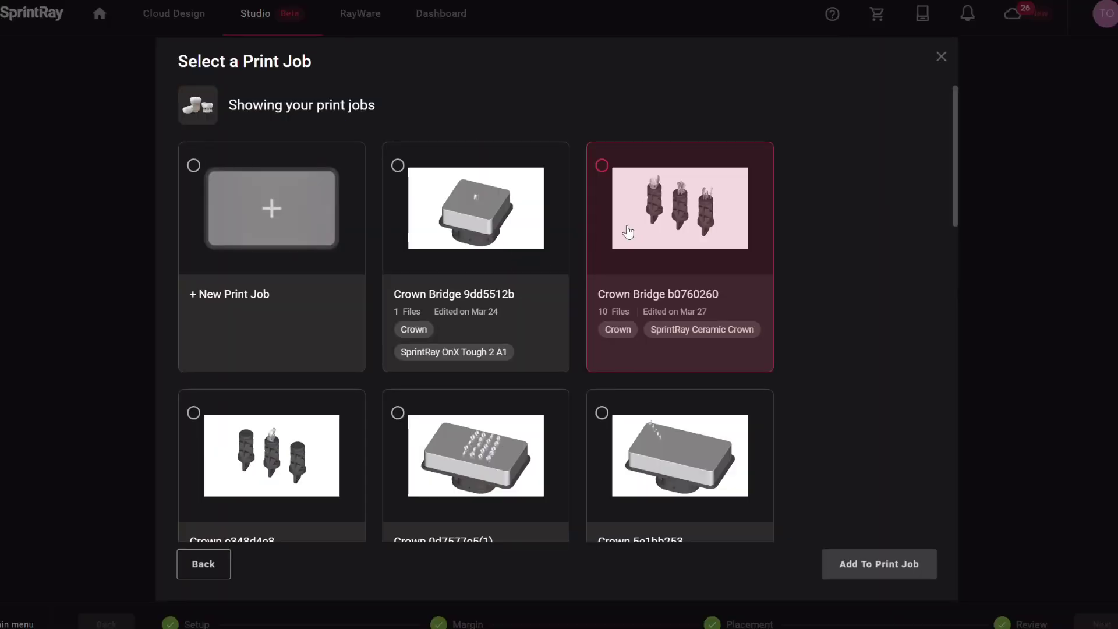
left_click(272, 259)
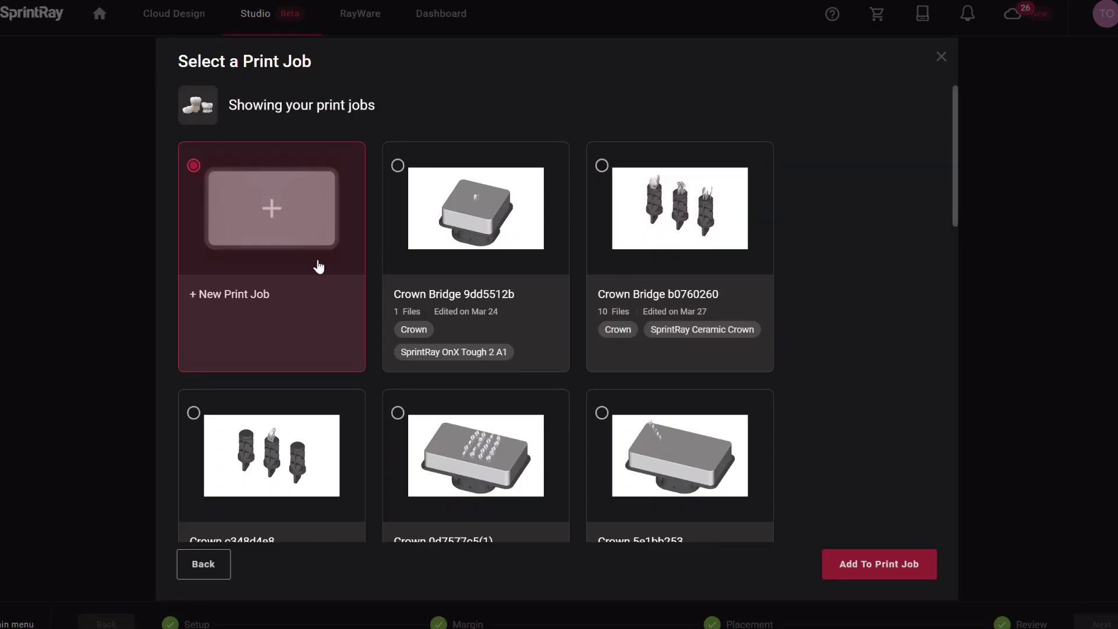
left_click(909, 584)
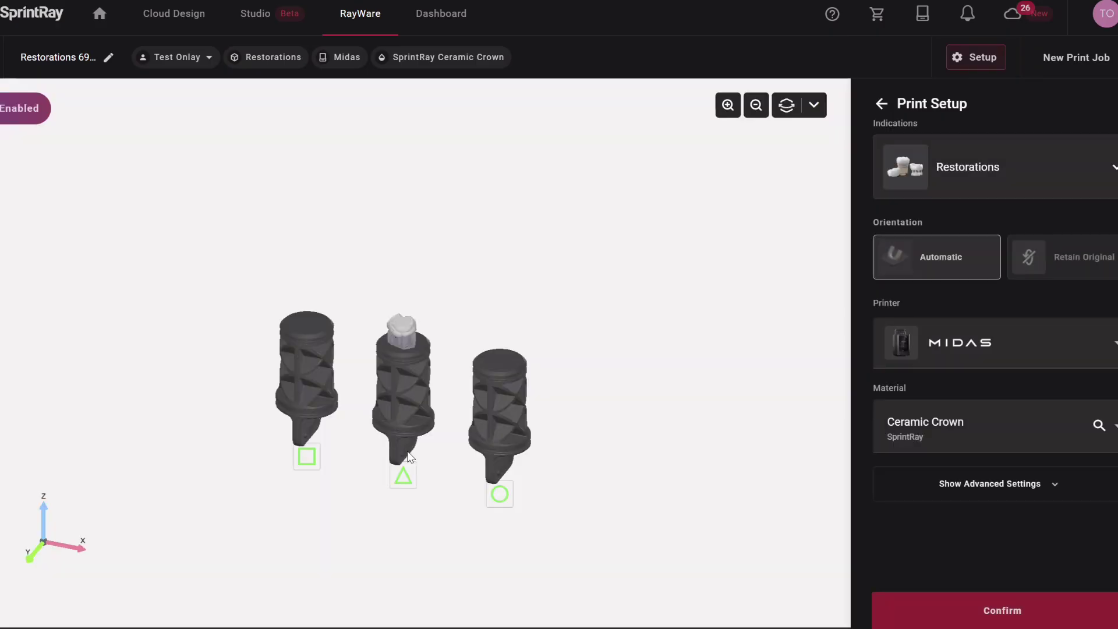
Tilt the onlay upright on the middle platform about a horizontal axis, confirm the changes and inspect its supports
right_click_drag(390, 474, 592, 428)
scroll(418, 383, "up", 6)
left_click_drag(595, 432, 545, 436)
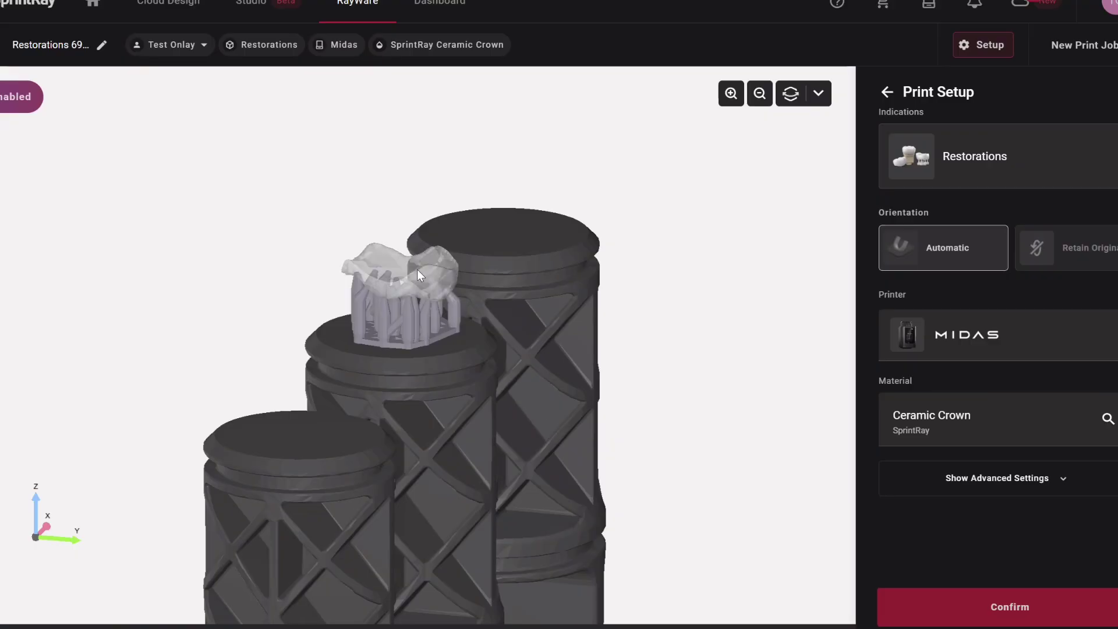
left_click(417, 270)
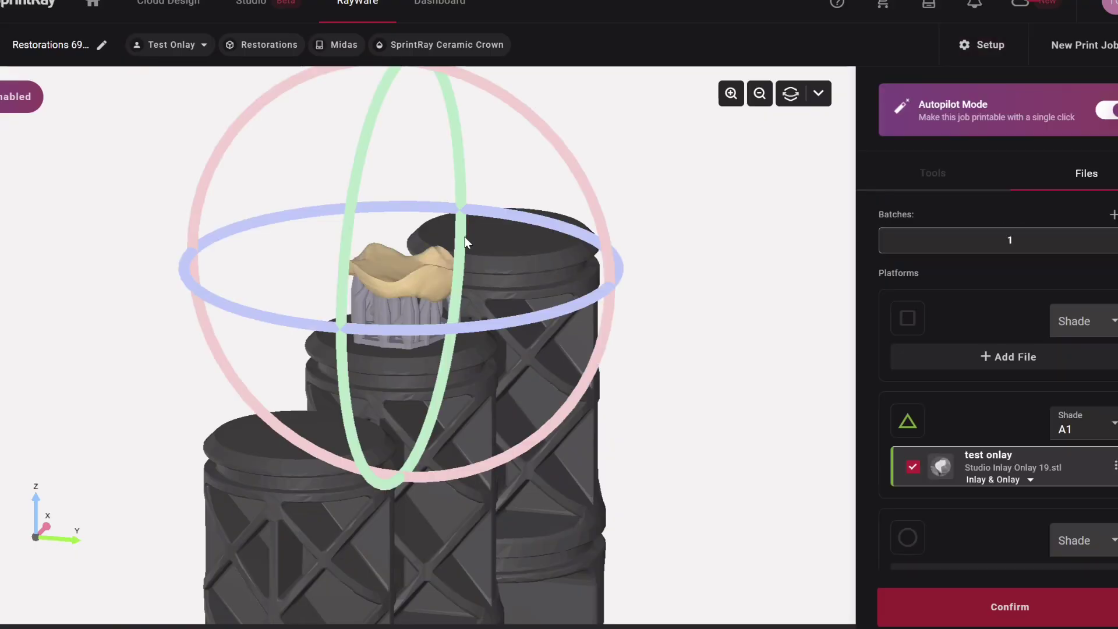
left_click_drag(558, 140, 553, 356)
left_click_drag(650, 414, 541, 419)
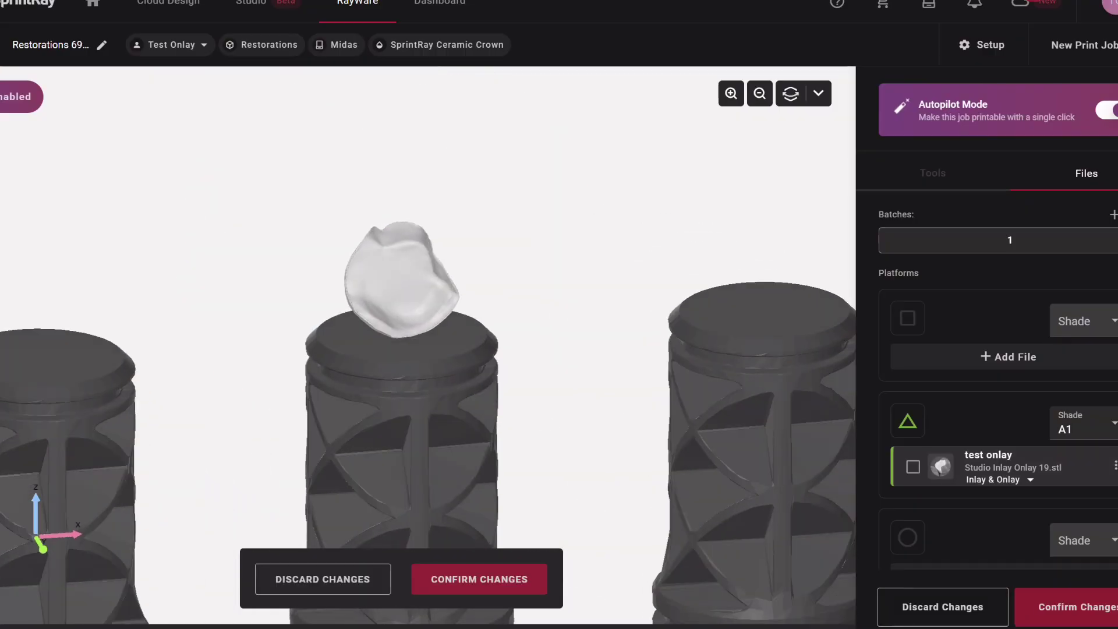
left_click(479, 579)
left_click_drag(430, 478, 688, 457)
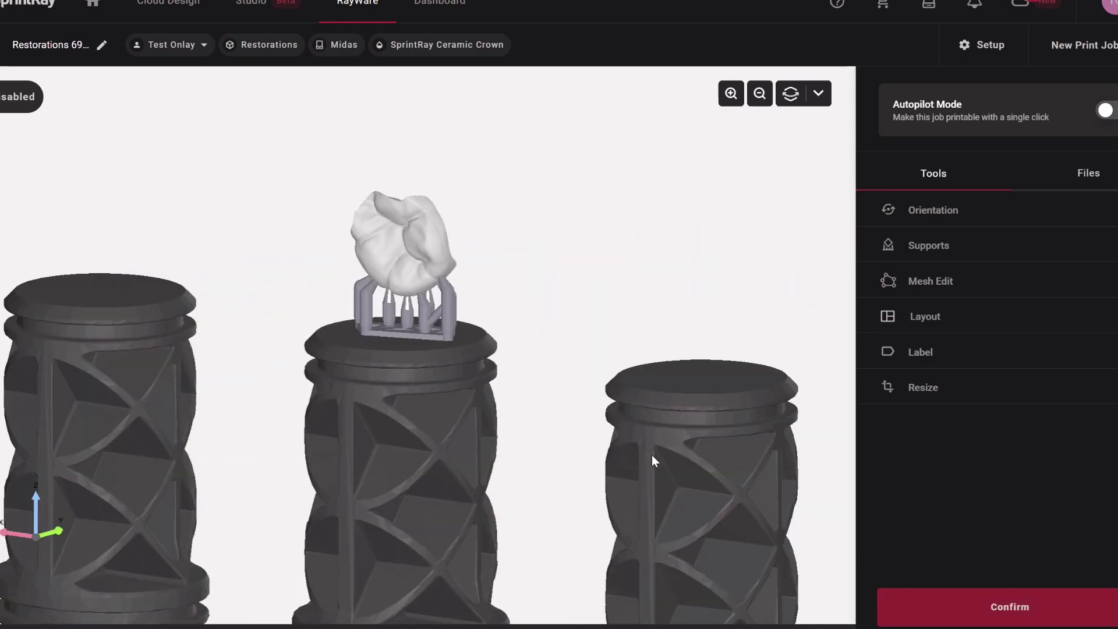
left_click_drag(652, 456, 54, 460)
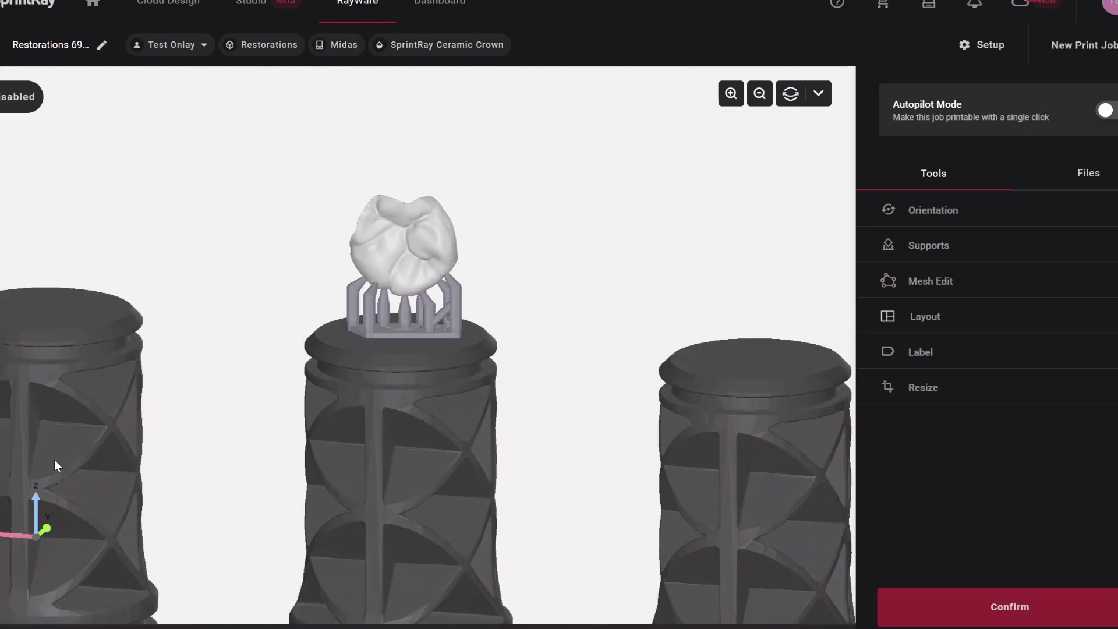